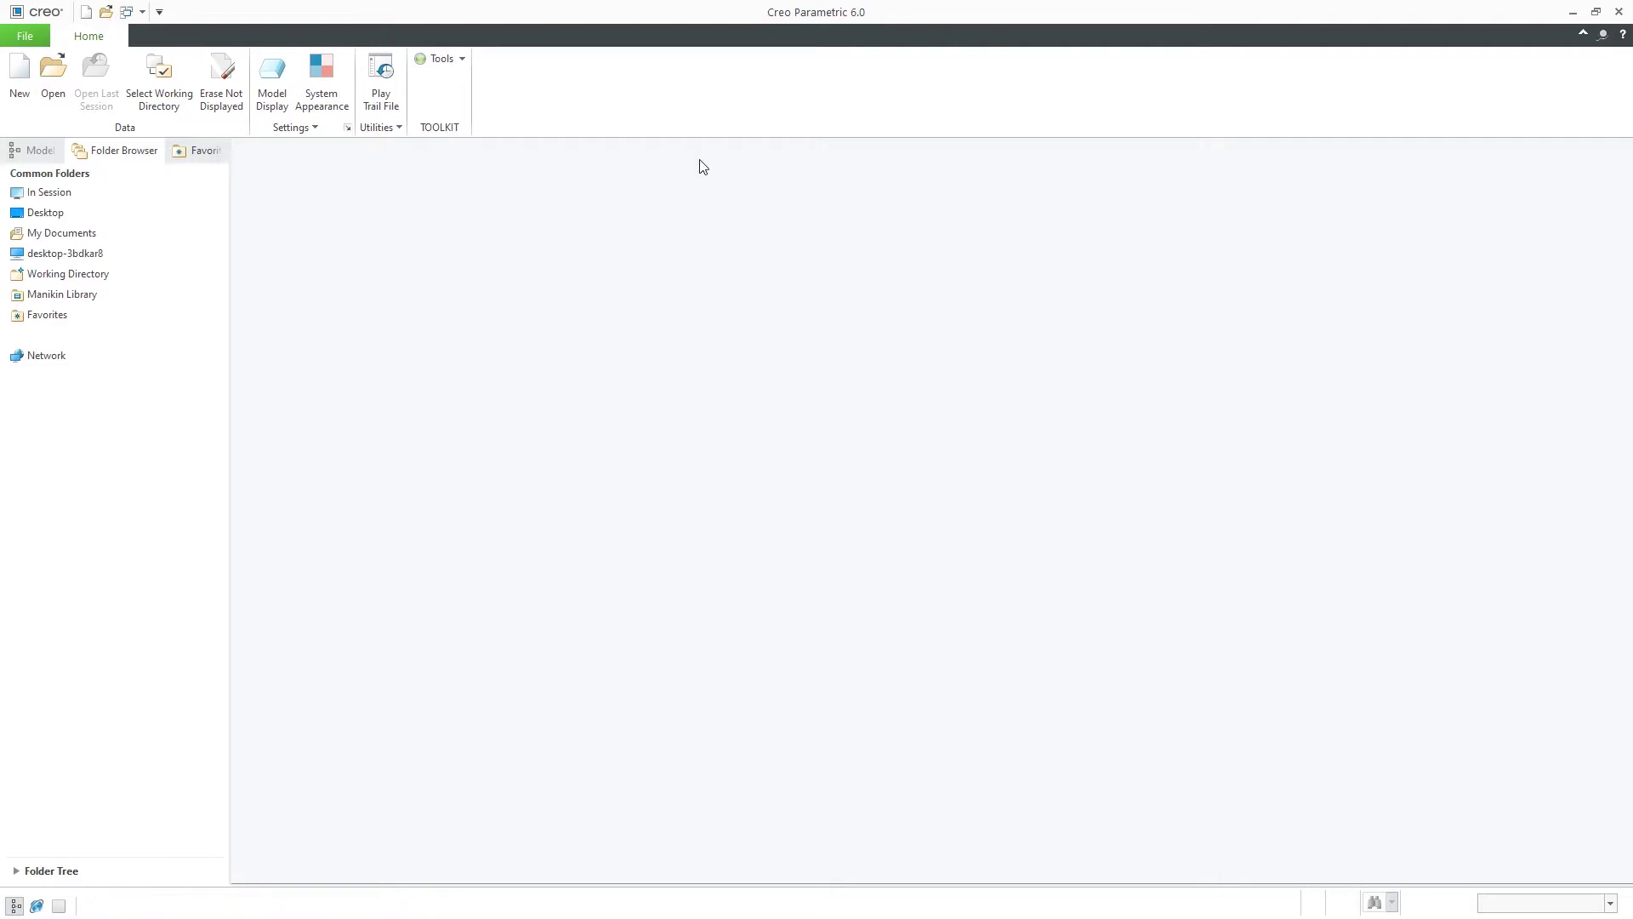
Step: Create two new parts, PRT0001 and PRT0002, accepting the default name and template
{"action": "key", "text": "ctrl+n"}
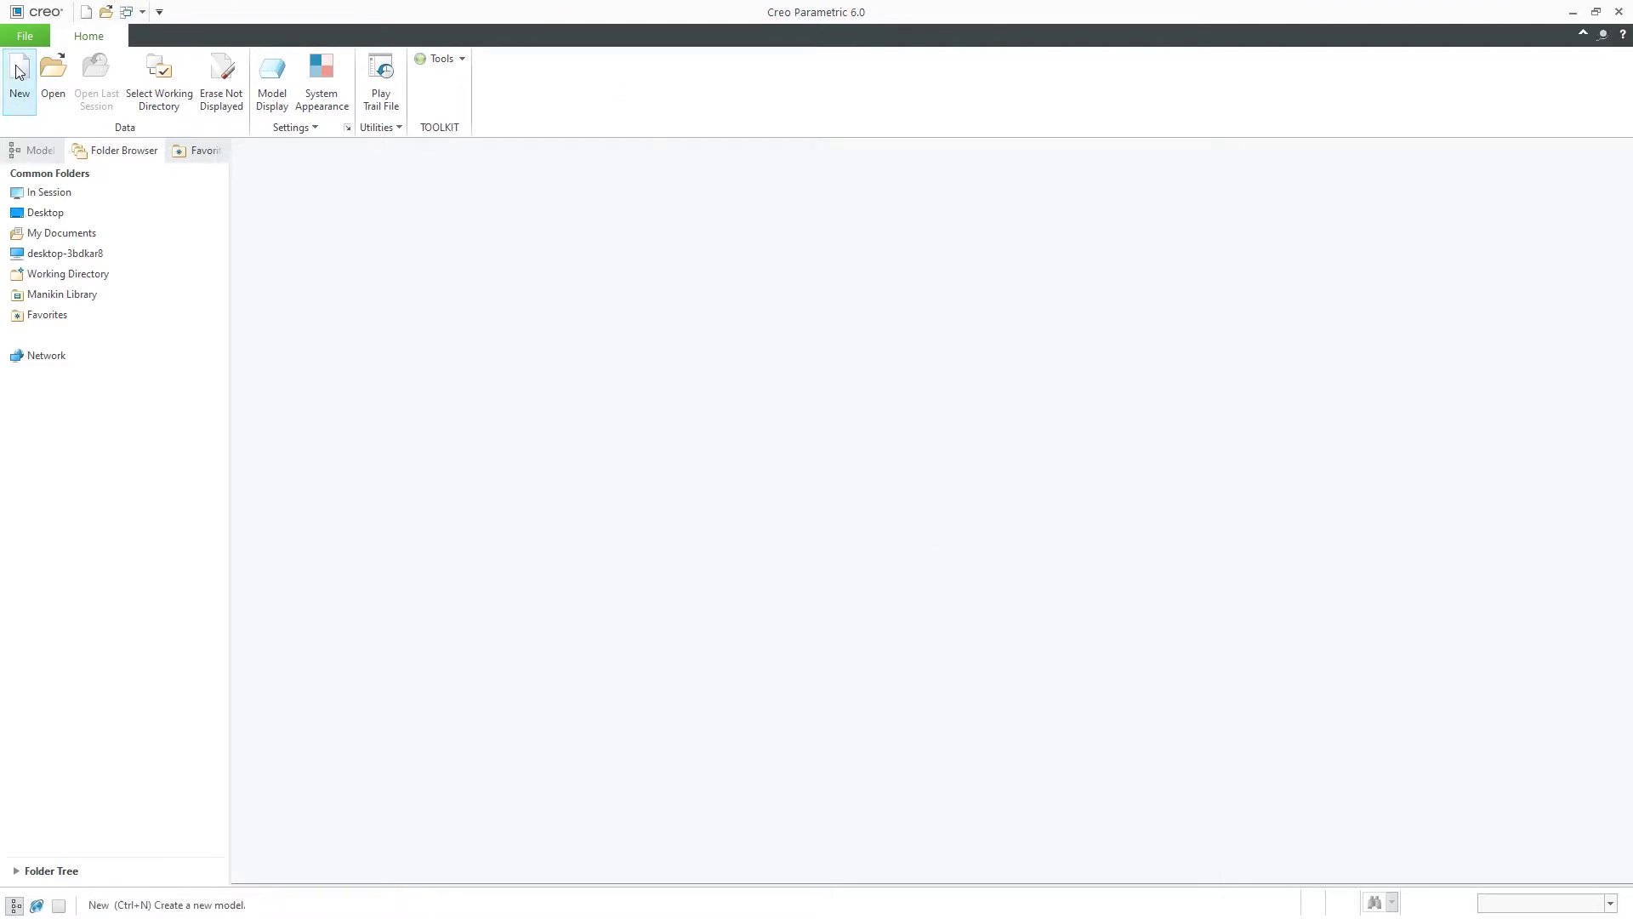
{"action": "left_click", "coordinate": [901, 640]}
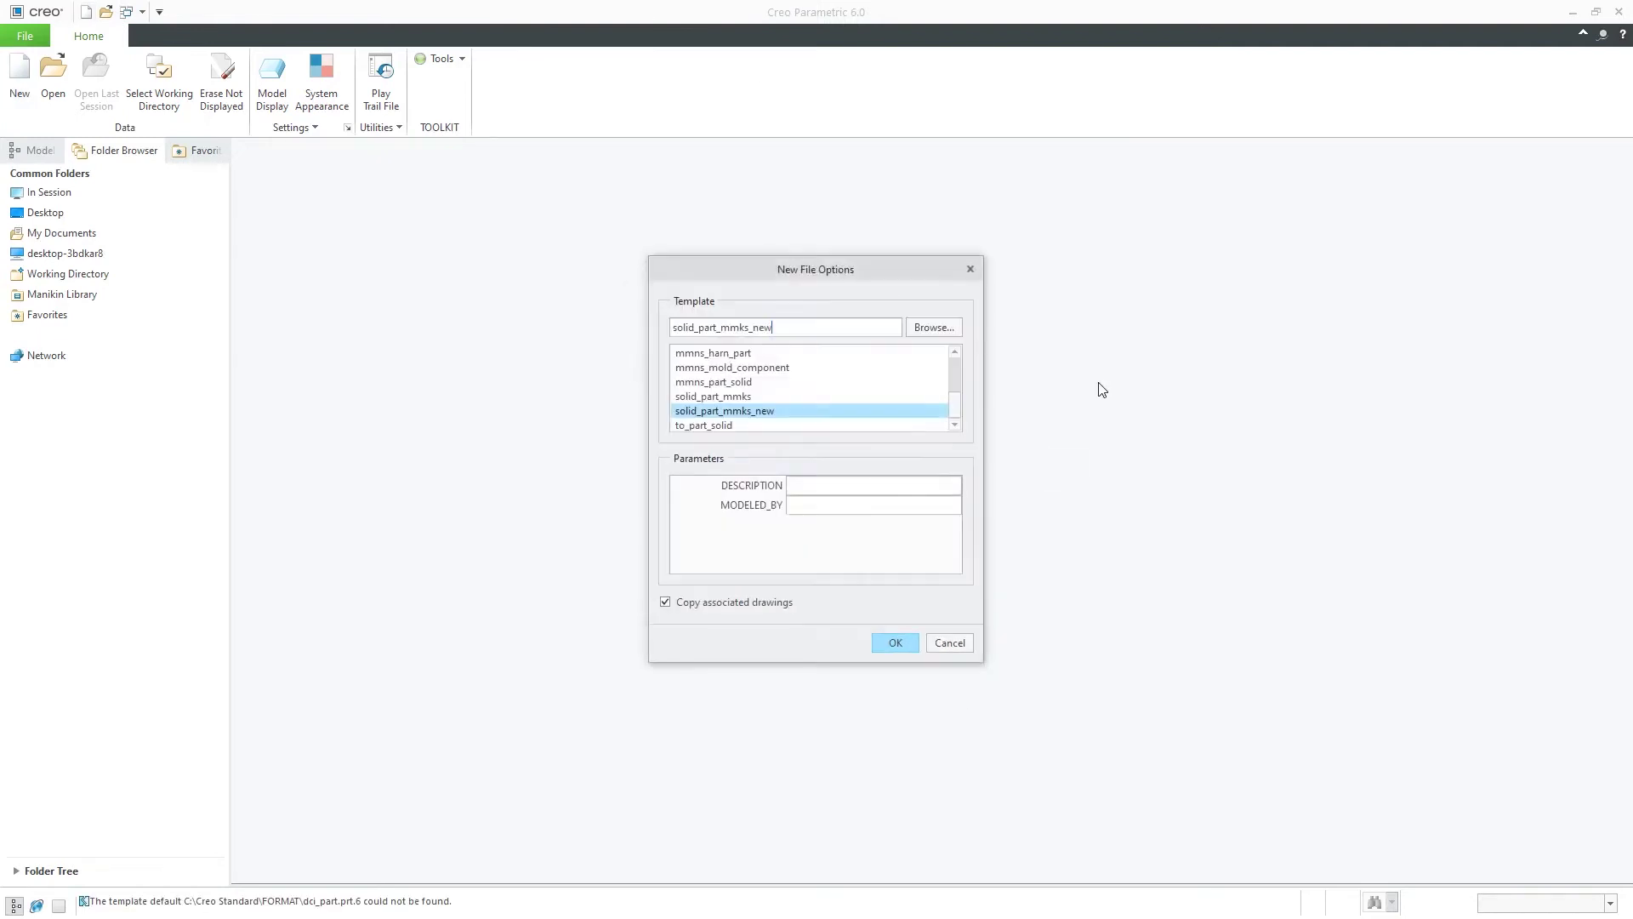
{"action": "left_click", "coordinate": [894, 643]}
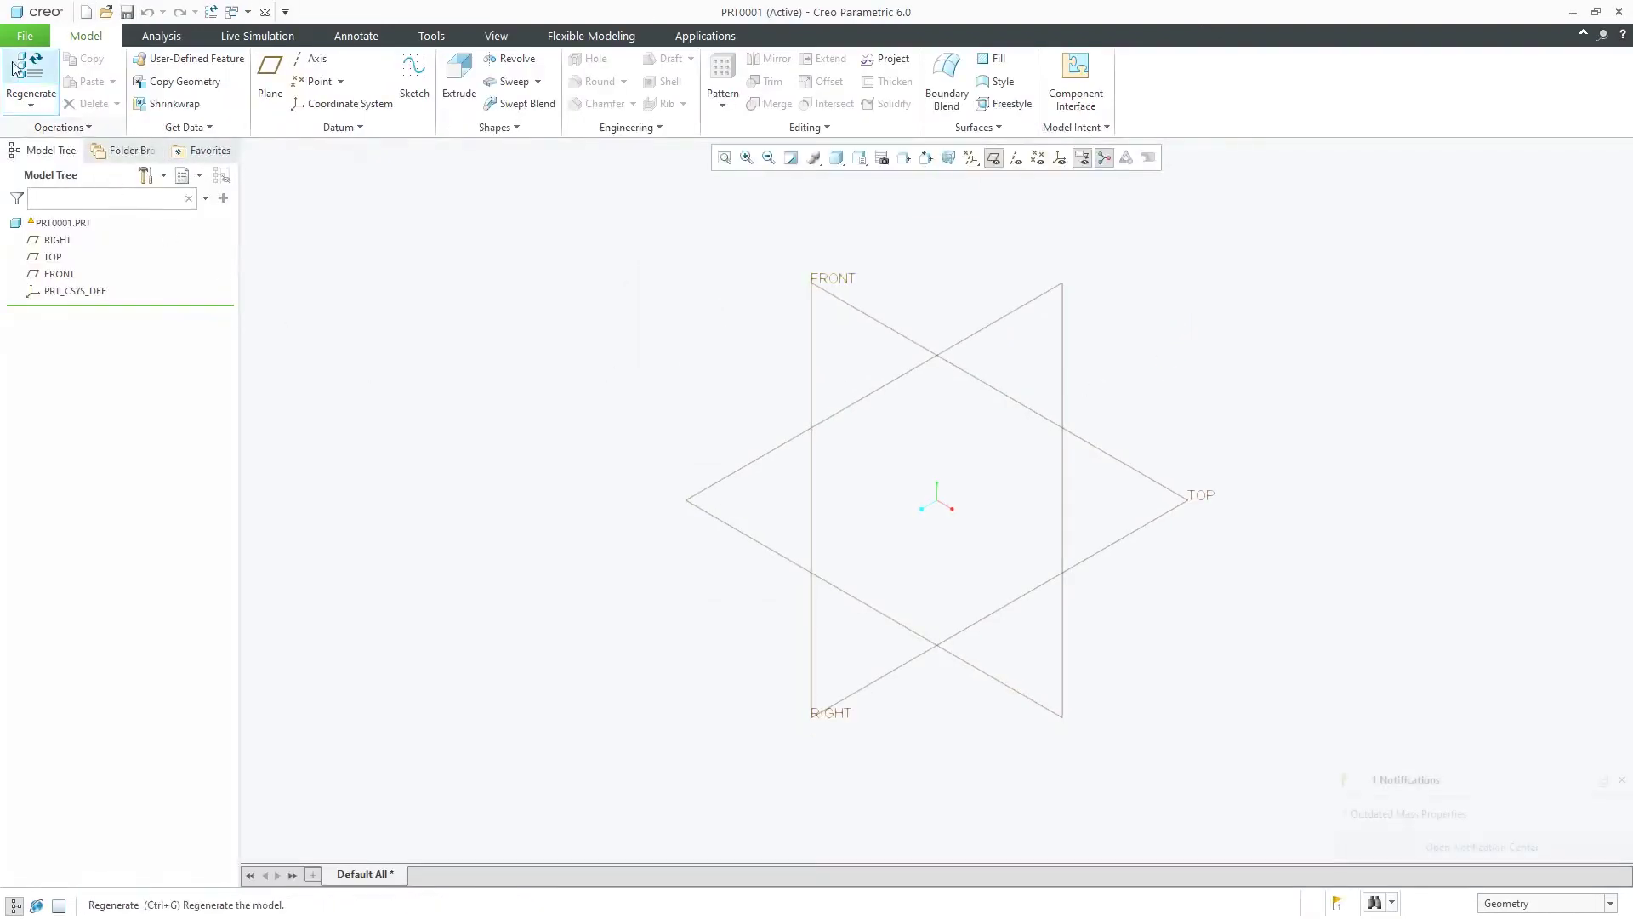
{"action": "left_click", "coordinate": [24, 36]}
{"action": "left_click", "coordinate": [53, 75]}
{"action": "left_click", "coordinate": [915, 639]}
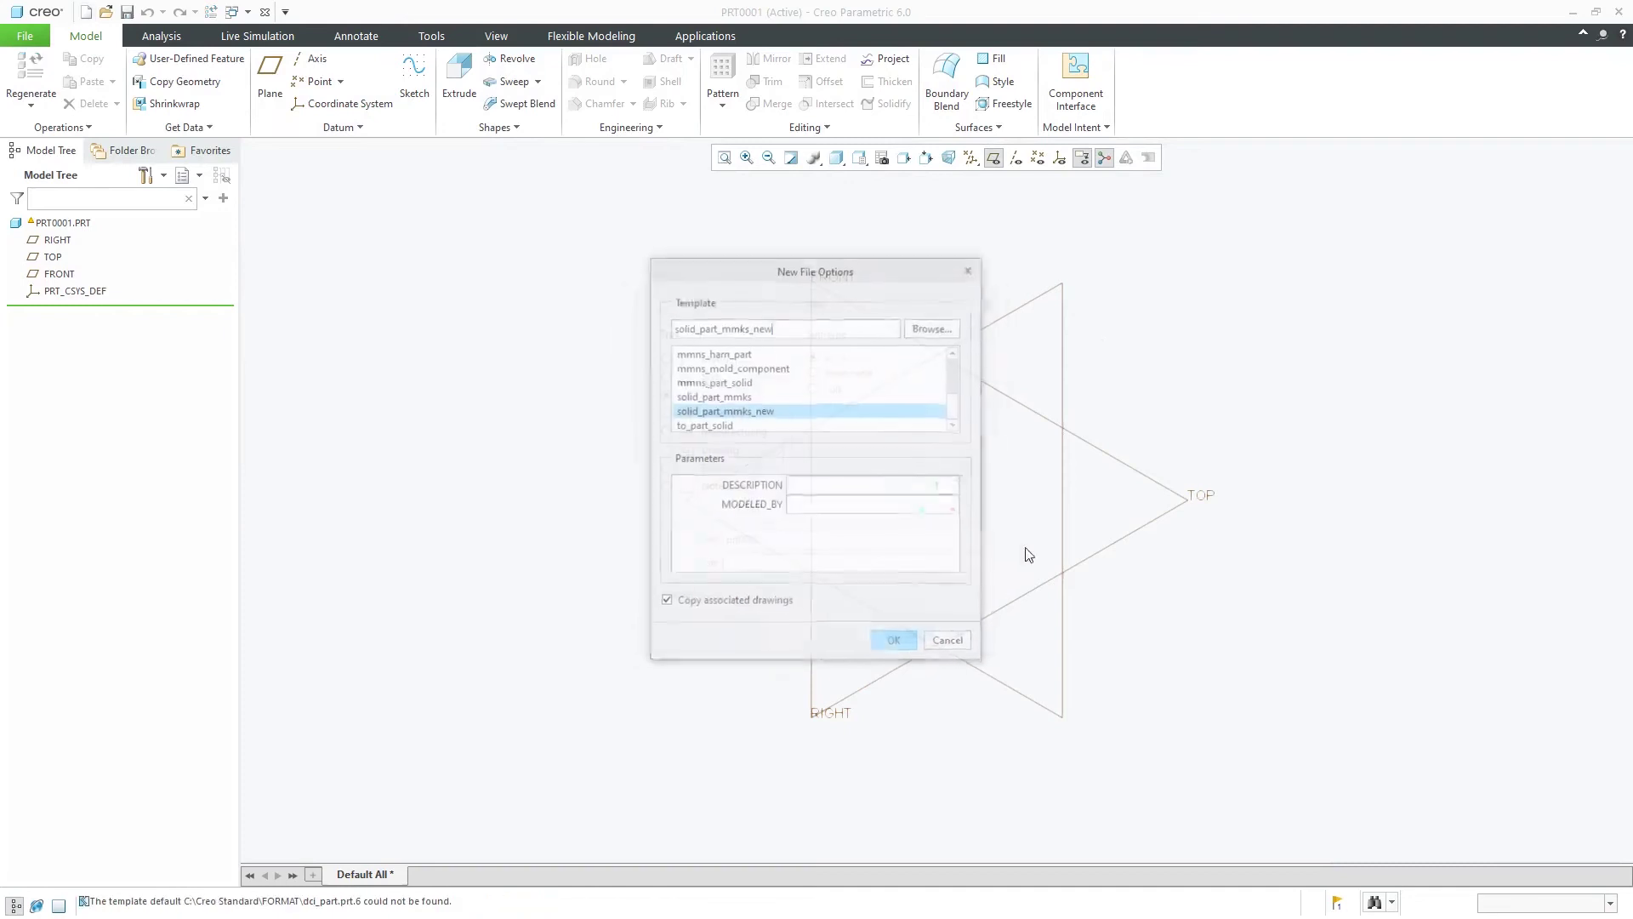
{"action": "left_click", "coordinate": [895, 643]}
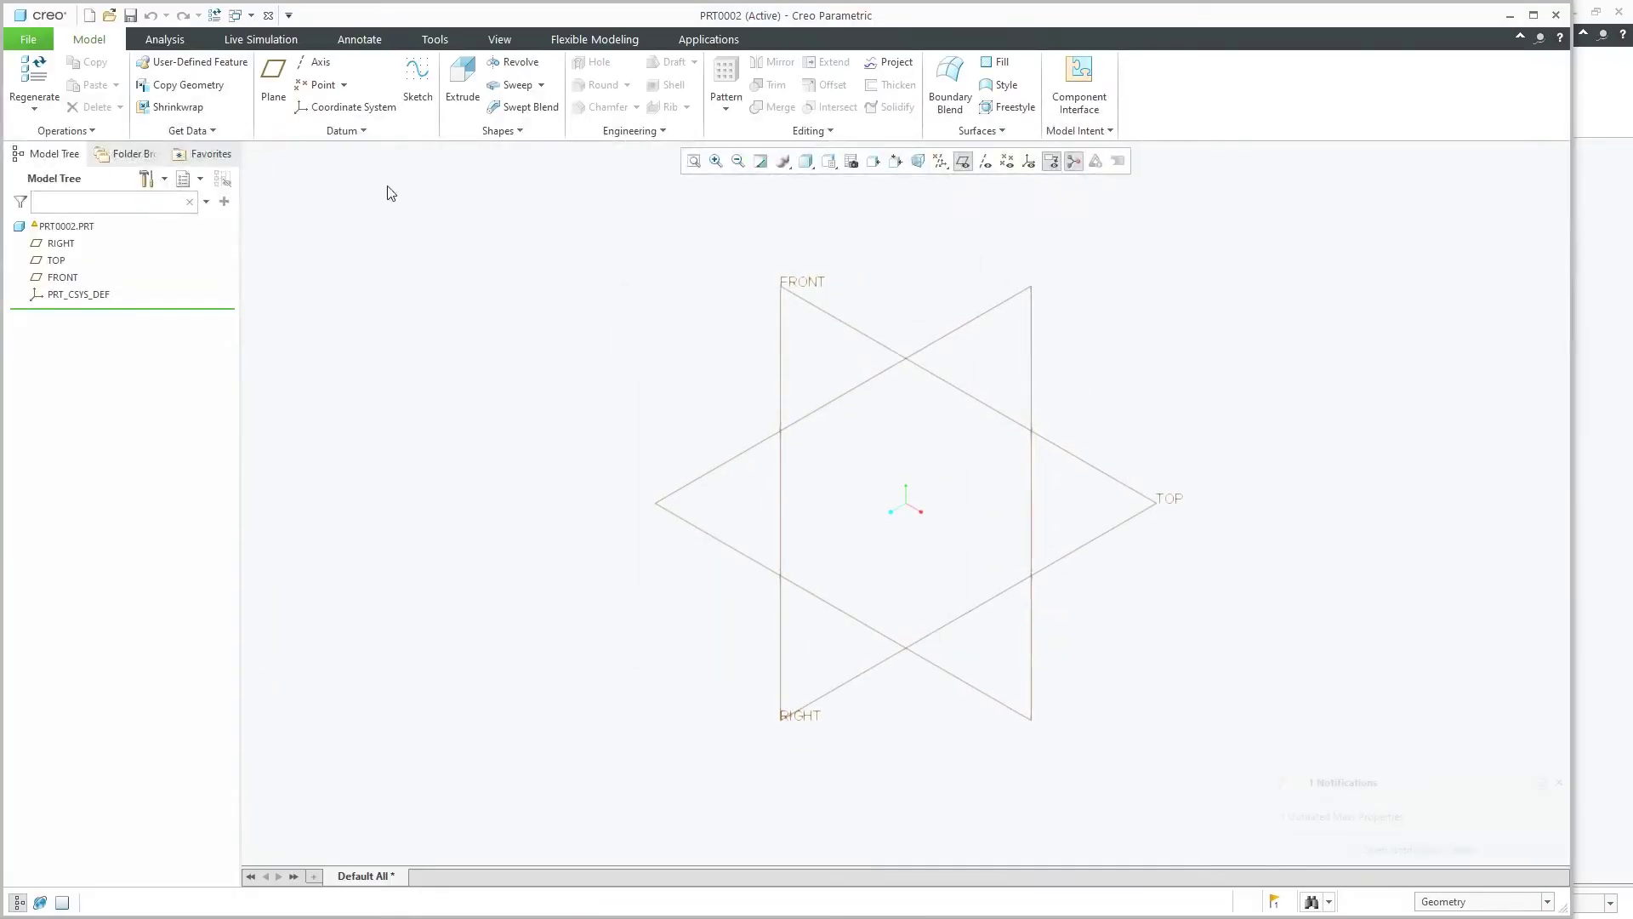
Step: Reopen prt0001.prt from recent files as PRT0003, then reopen s.prt
{"action": "left_click", "coordinate": [34, 39]}
{"action": "left_click", "coordinate": [201, 119]}
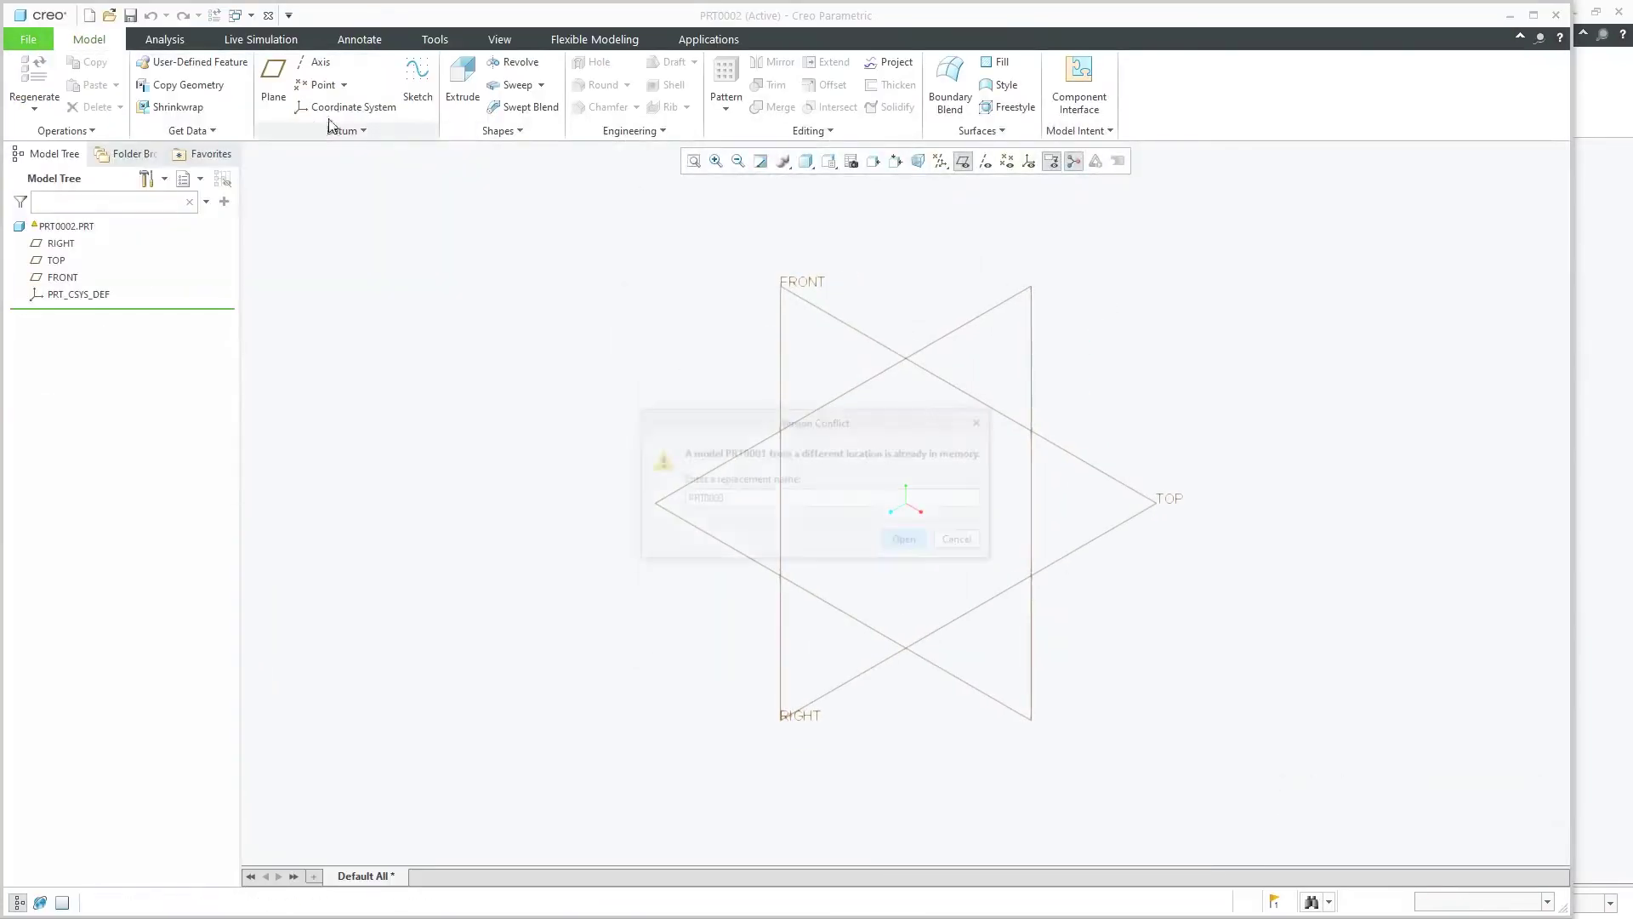
{"action": "left_click", "coordinate": [907, 542]}
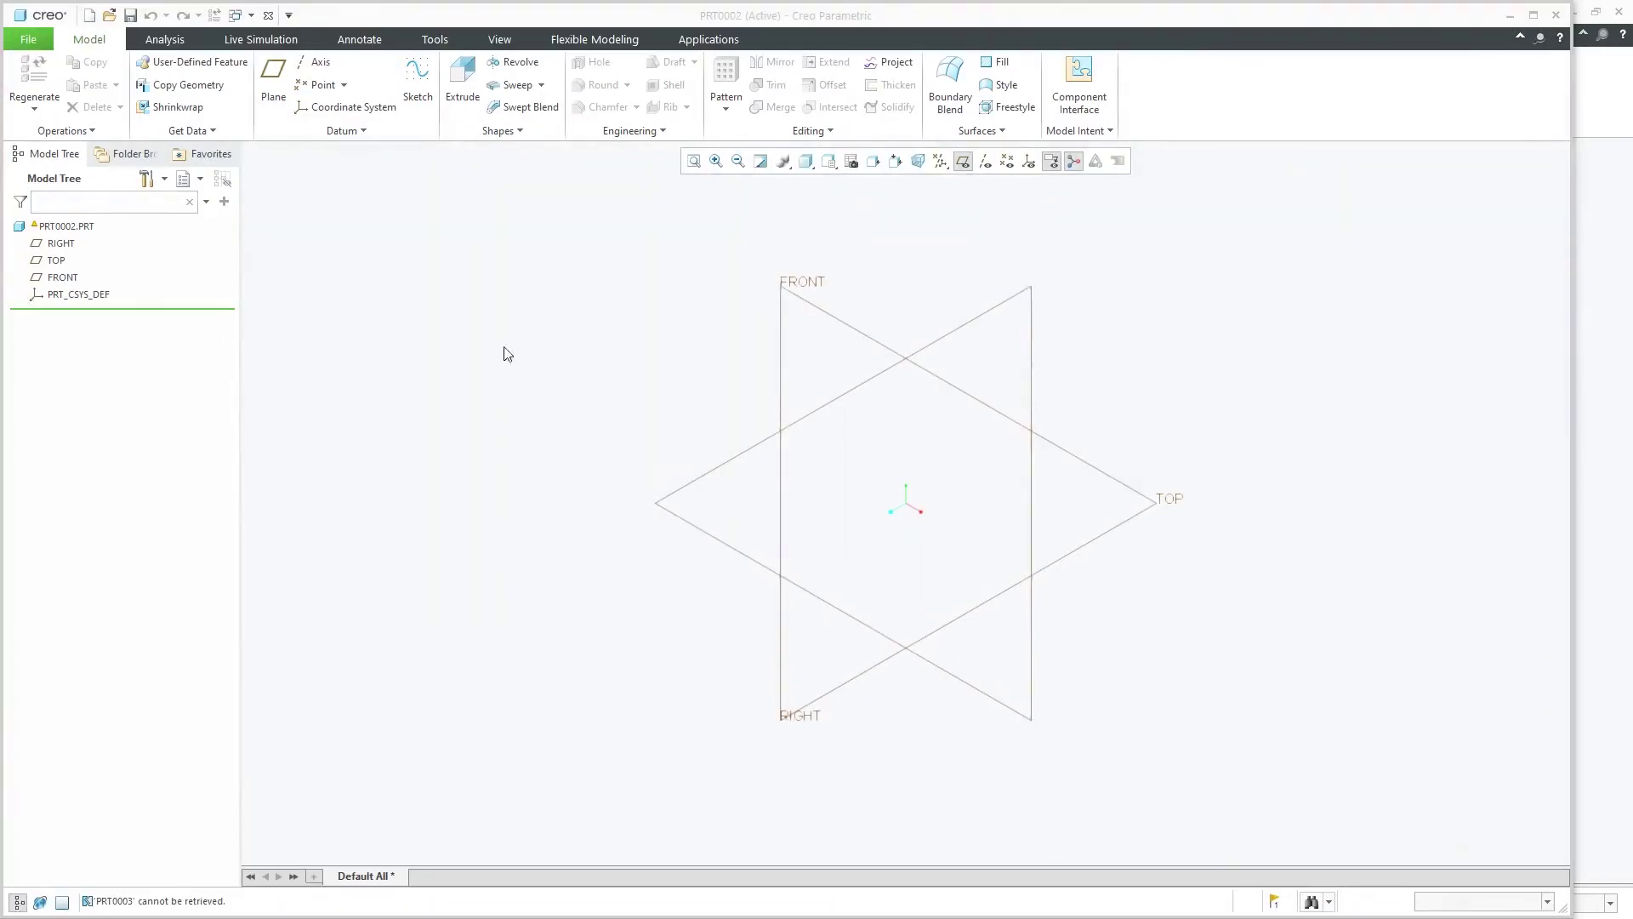
{"action": "left_click", "coordinate": [28, 39]}
{"action": "left_click", "coordinate": [256, 204]}
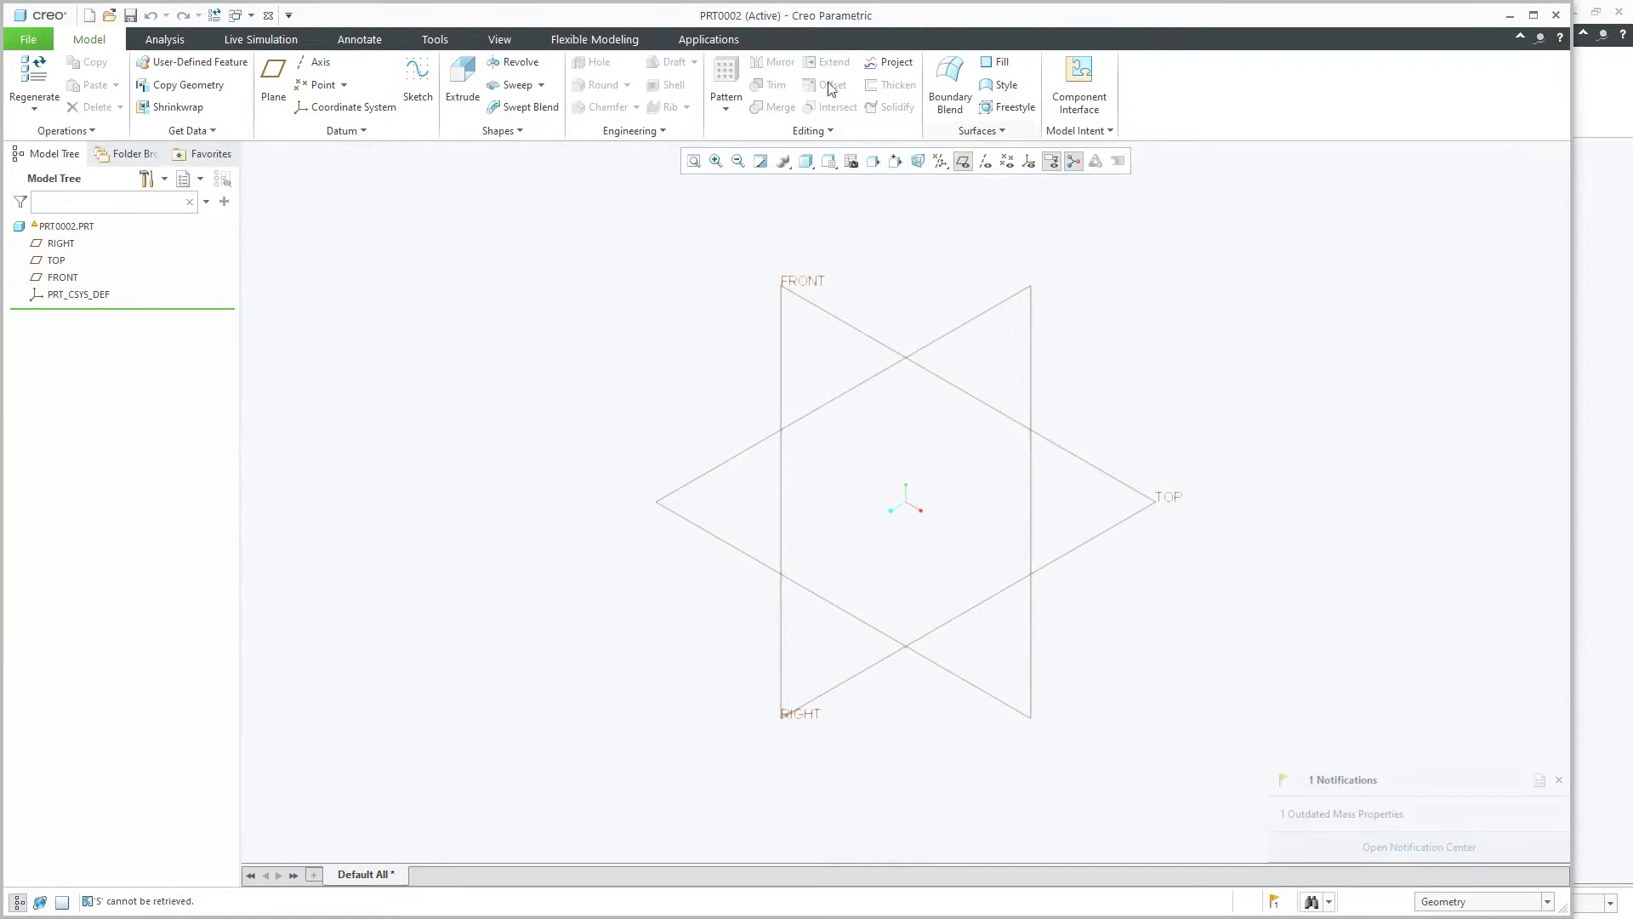
Step: Switch to the PRT0002 window, then restore and move it to reveal PRT0001
{"action": "left_click", "coordinate": [499, 39]}
{"action": "left_click", "coordinate": [1017, 81]}
{"action": "left_click", "coordinate": [1038, 149]}
{"action": "left_click", "coordinate": [1534, 15]}
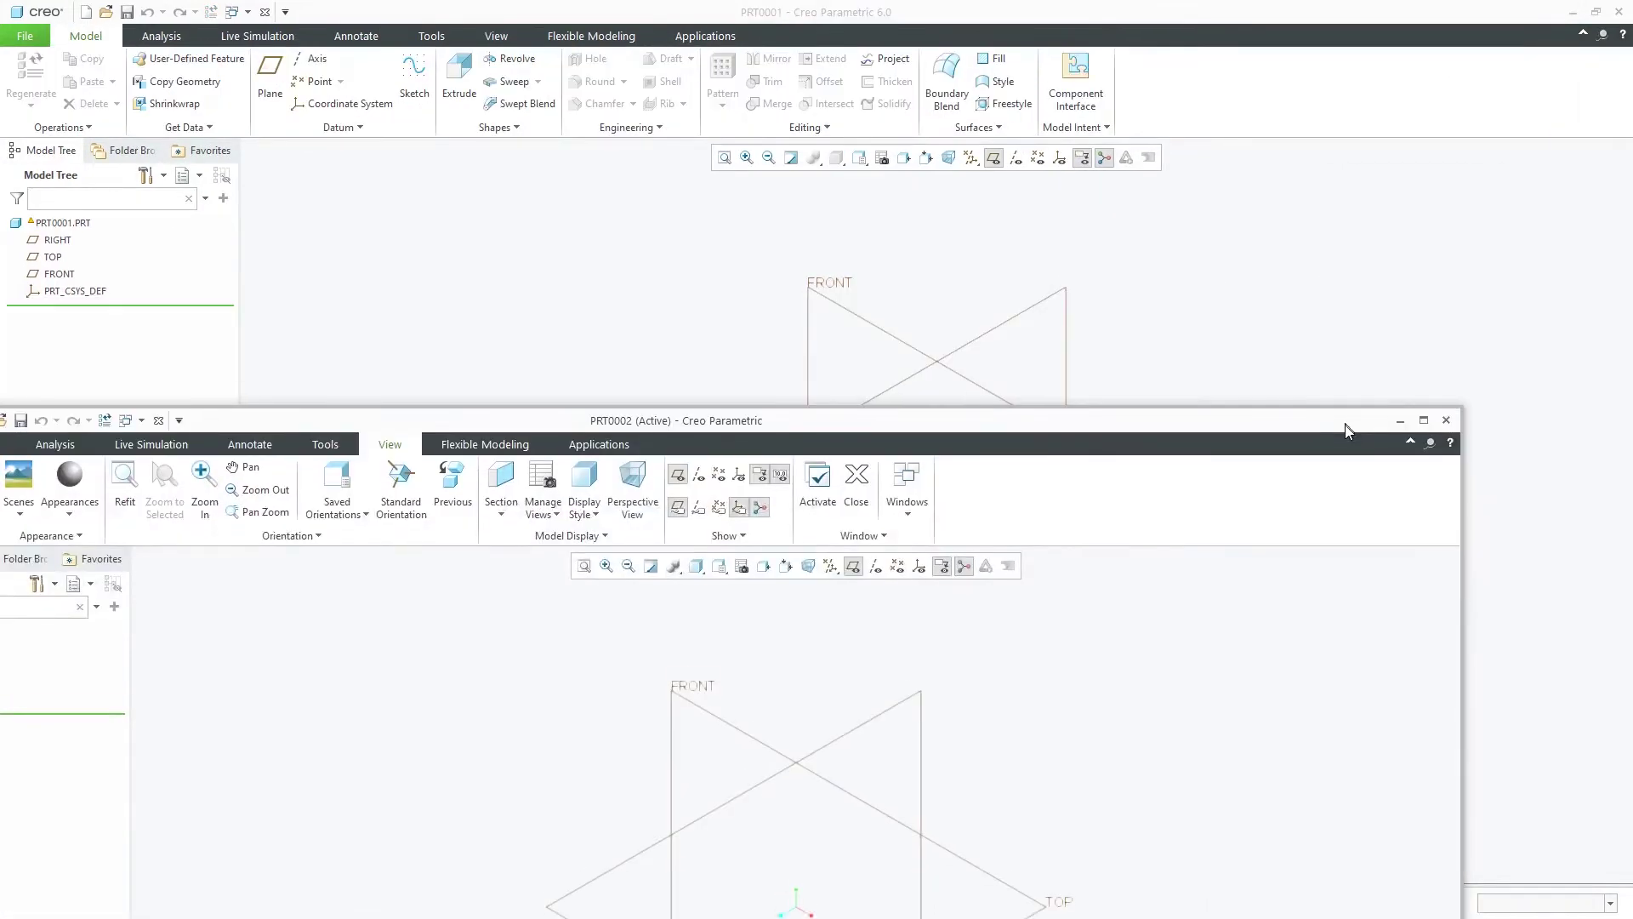
{"action": "left_click_drag", "start_coordinate": [1345, 428], "coordinate": [1514, 7]}
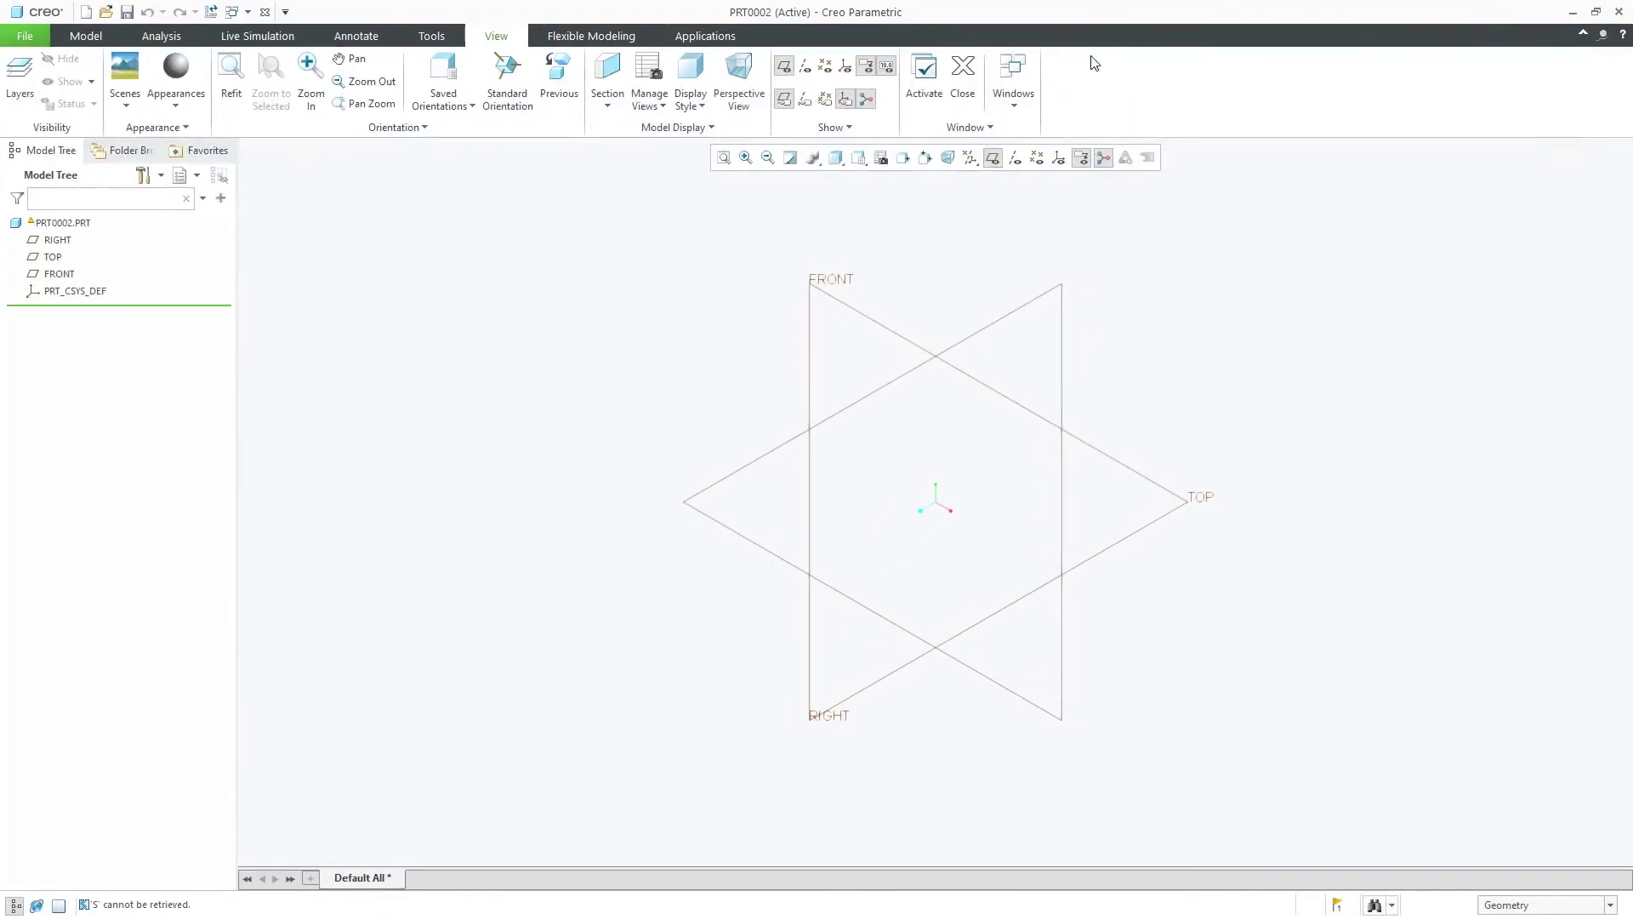
{"action": "left_click", "coordinate": [1014, 78]}
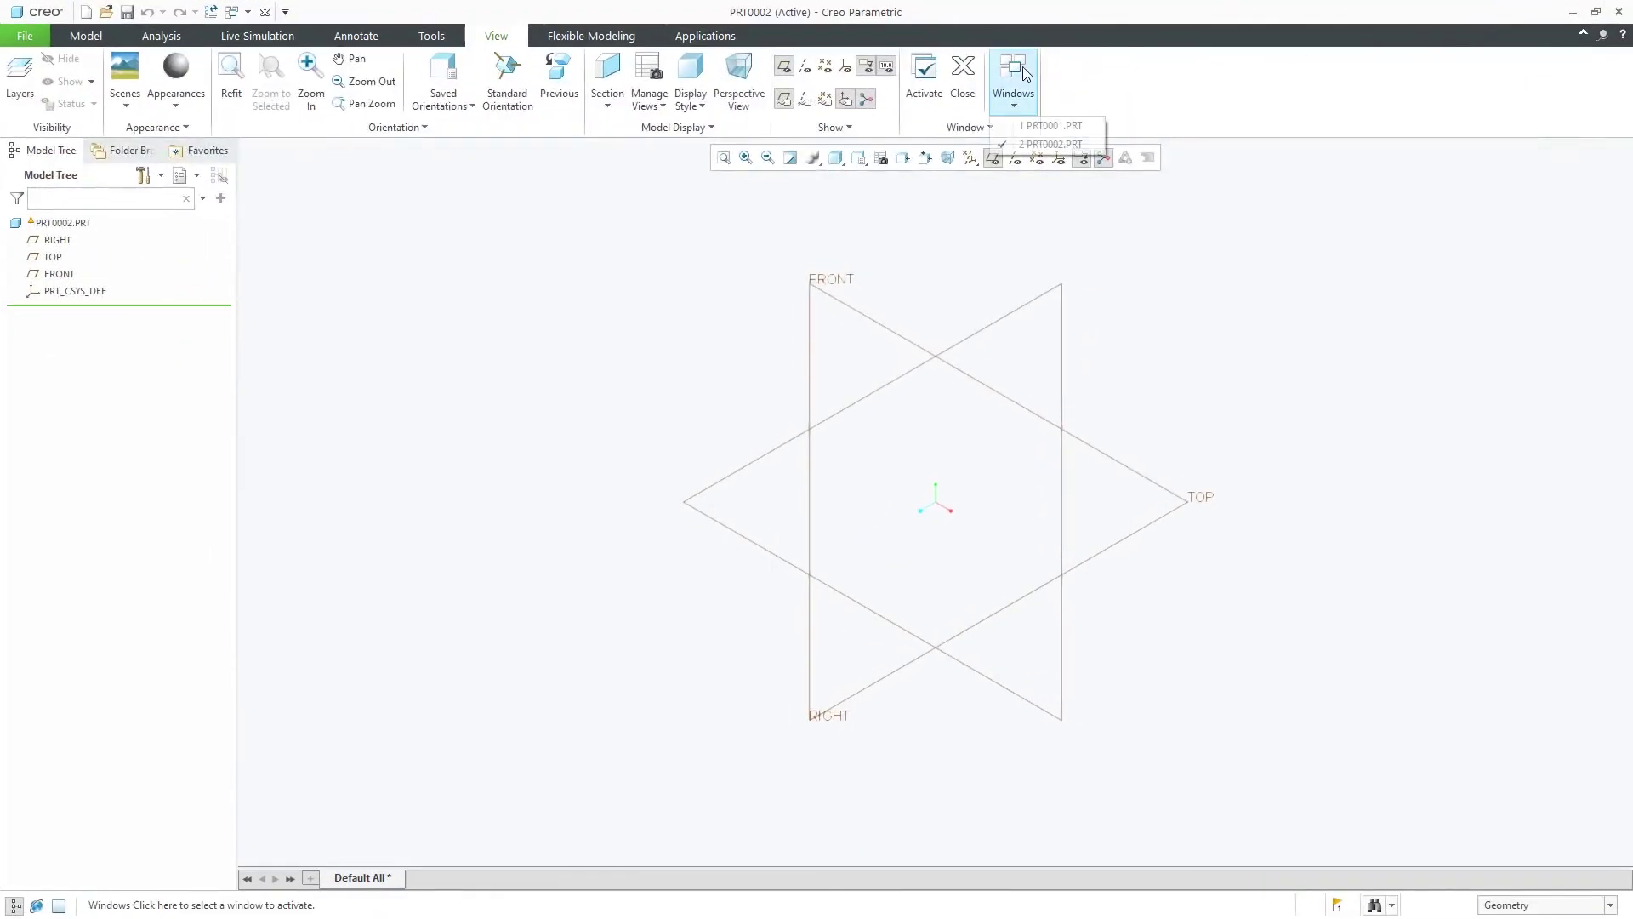
Step: Reopen crank.prt from recent files, dismiss the mass properties notice, and begin another new part
{"action": "left_click", "coordinate": [36, 38]}
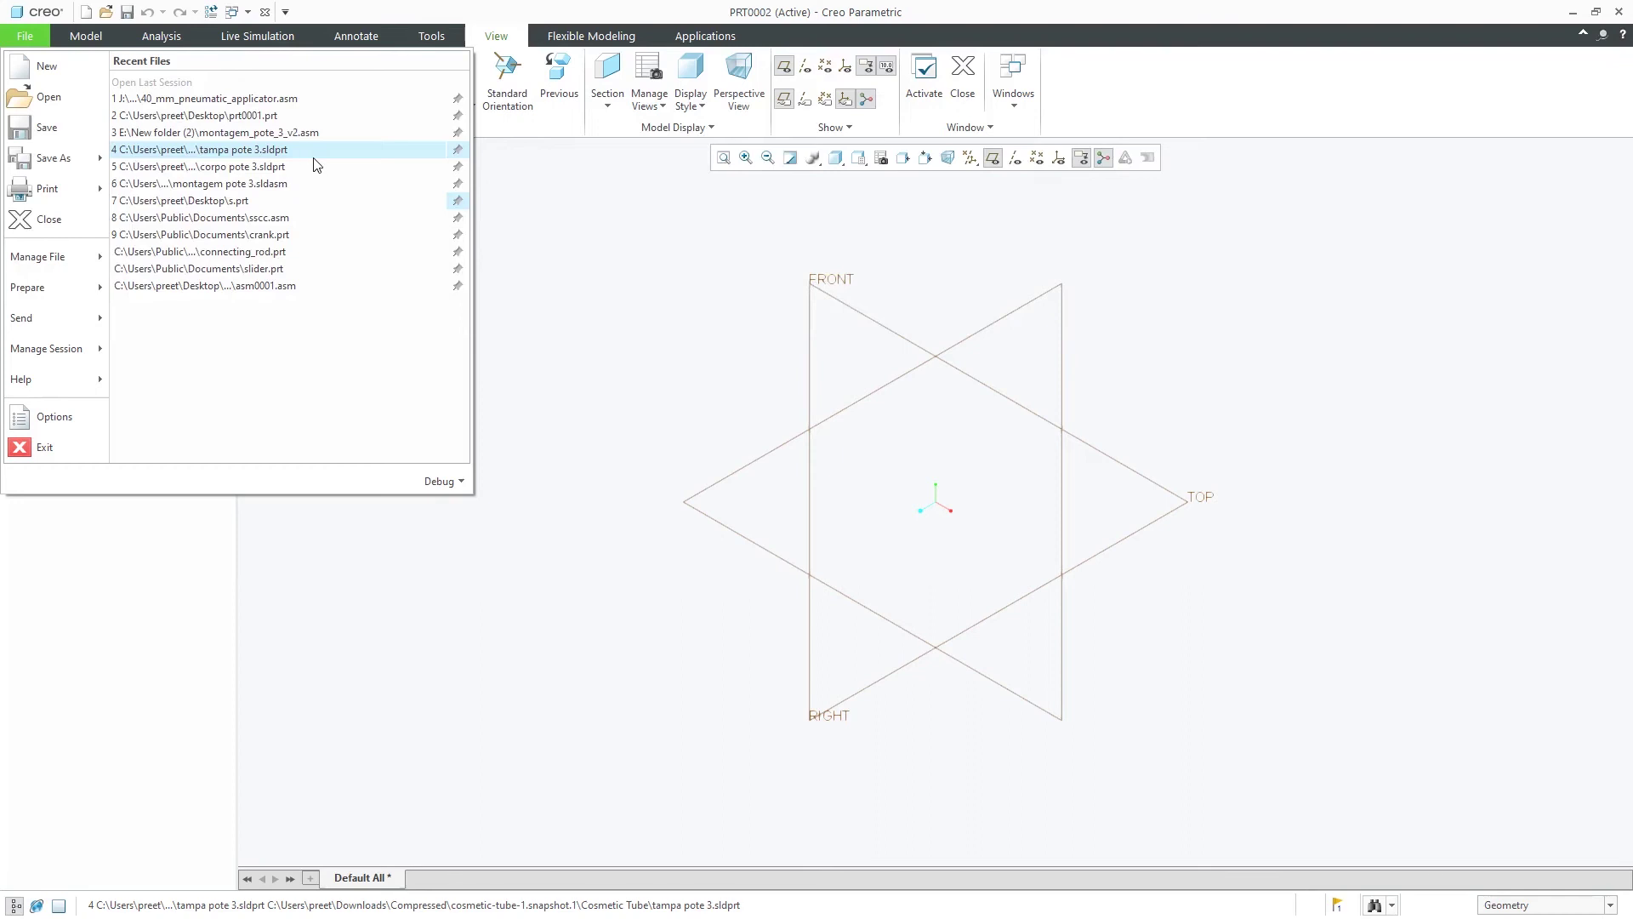
{"action": "left_click", "coordinate": [338, 234]}
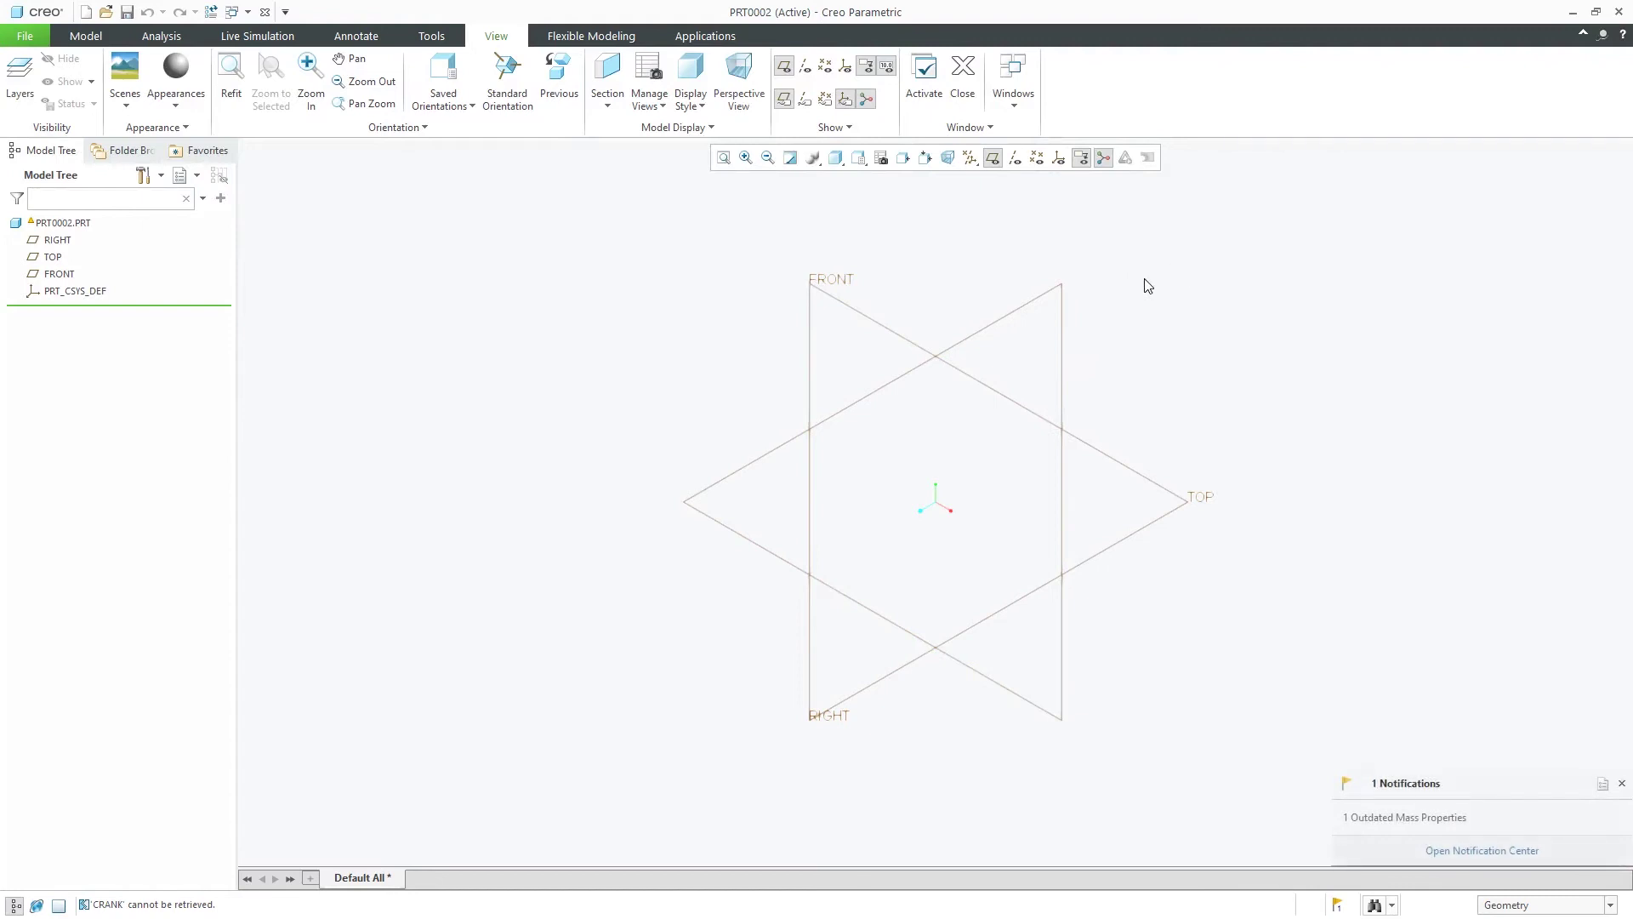
{"action": "left_click", "coordinate": [1622, 783]}
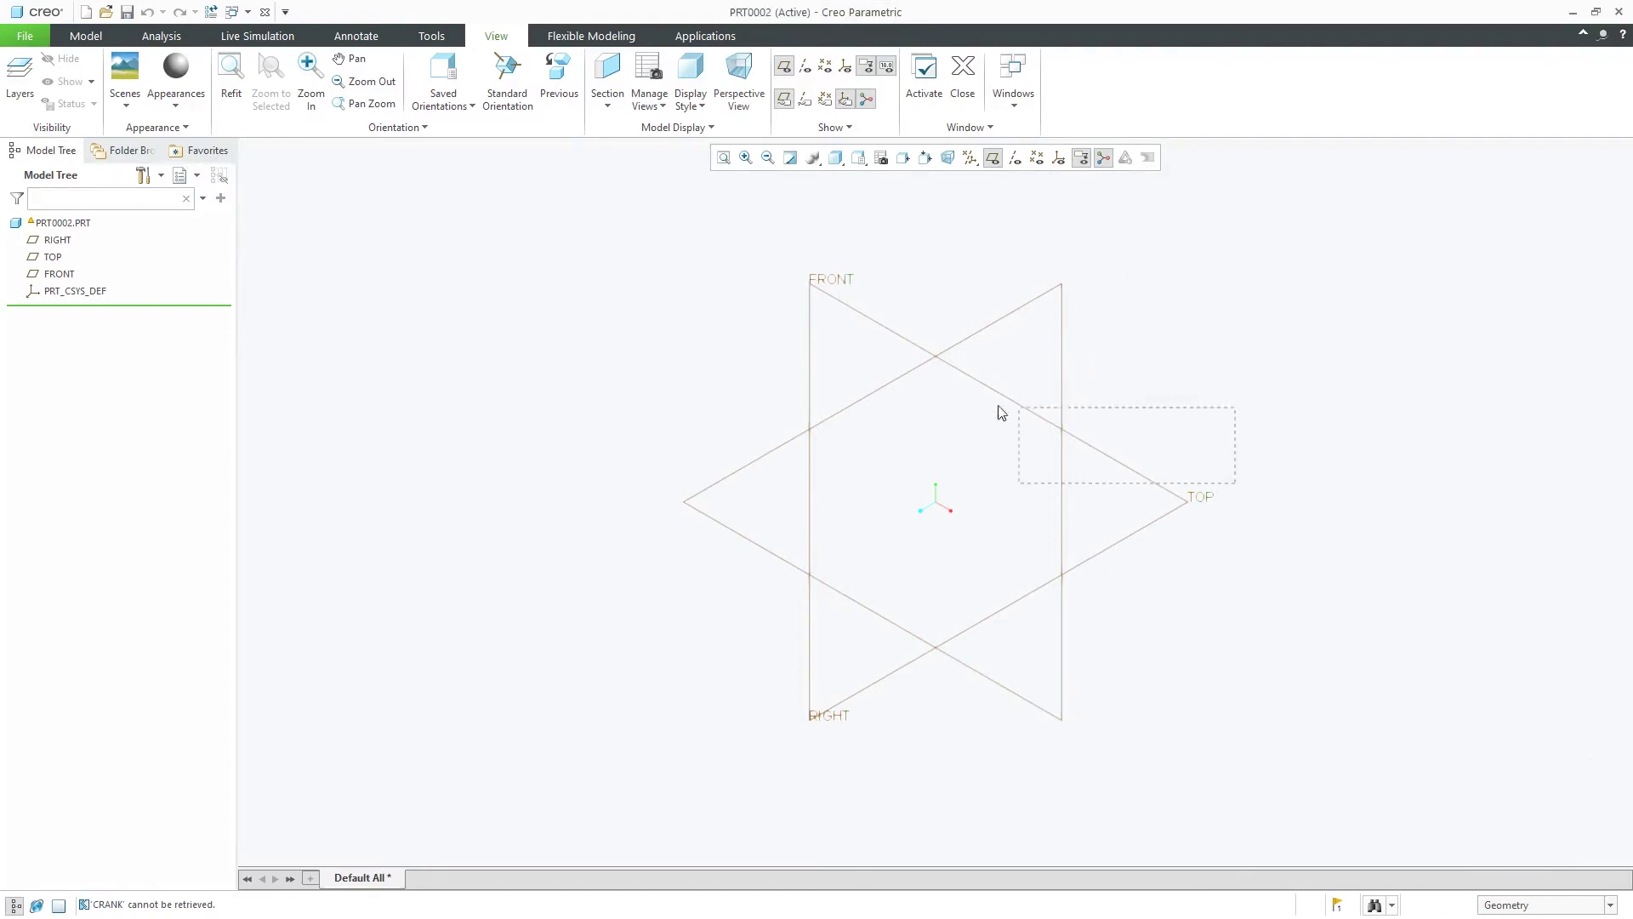
{"action": "left_click", "coordinate": [25, 36]}
{"action": "left_click", "coordinate": [68, 55]}
Step: Create part PRT0003 and start an extrusion sketched on the TOP datum plane
{"action": "left_click", "coordinate": [913, 638]}
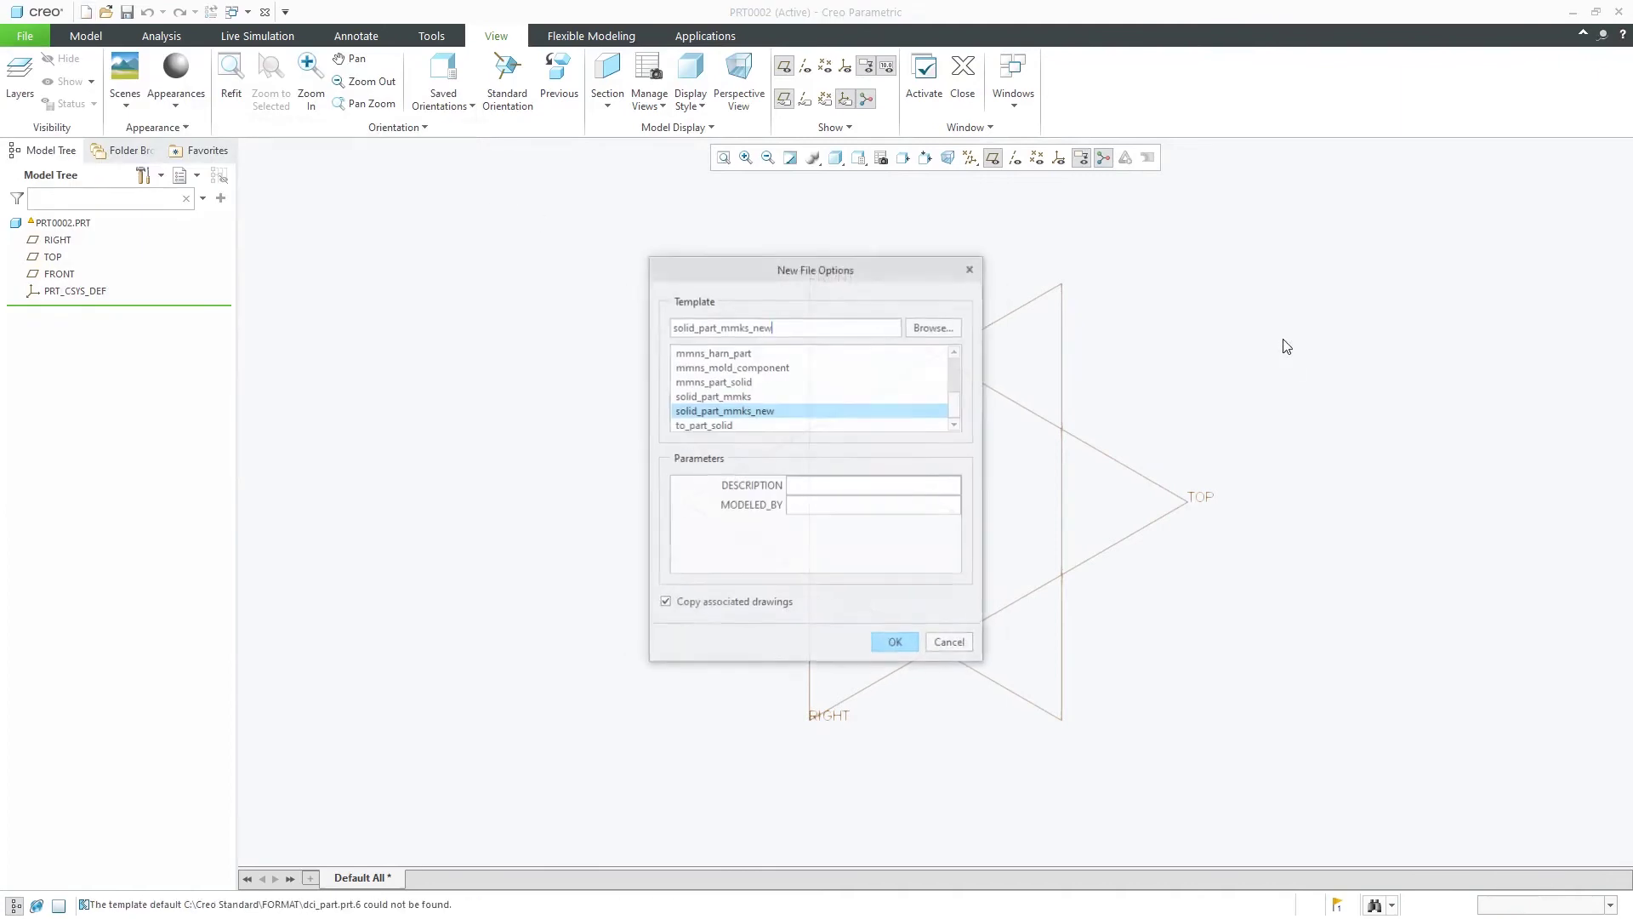
{"action": "left_click", "coordinate": [894, 644]}
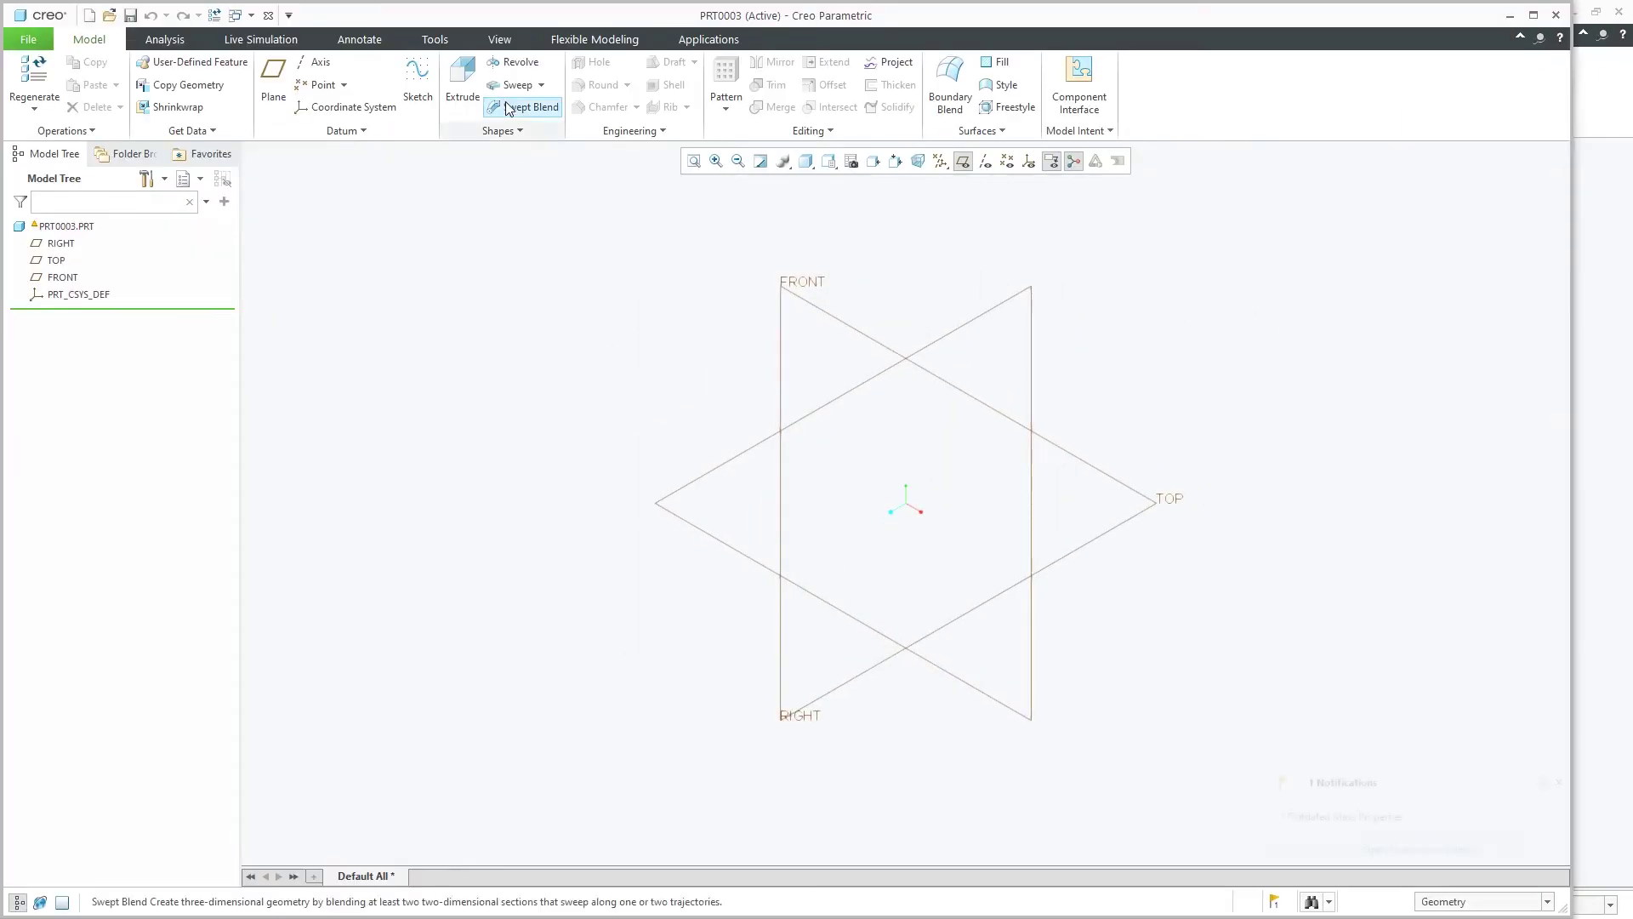
{"action": "left_click", "coordinate": [462, 81]}
{"action": "left_click", "coordinate": [695, 486]}
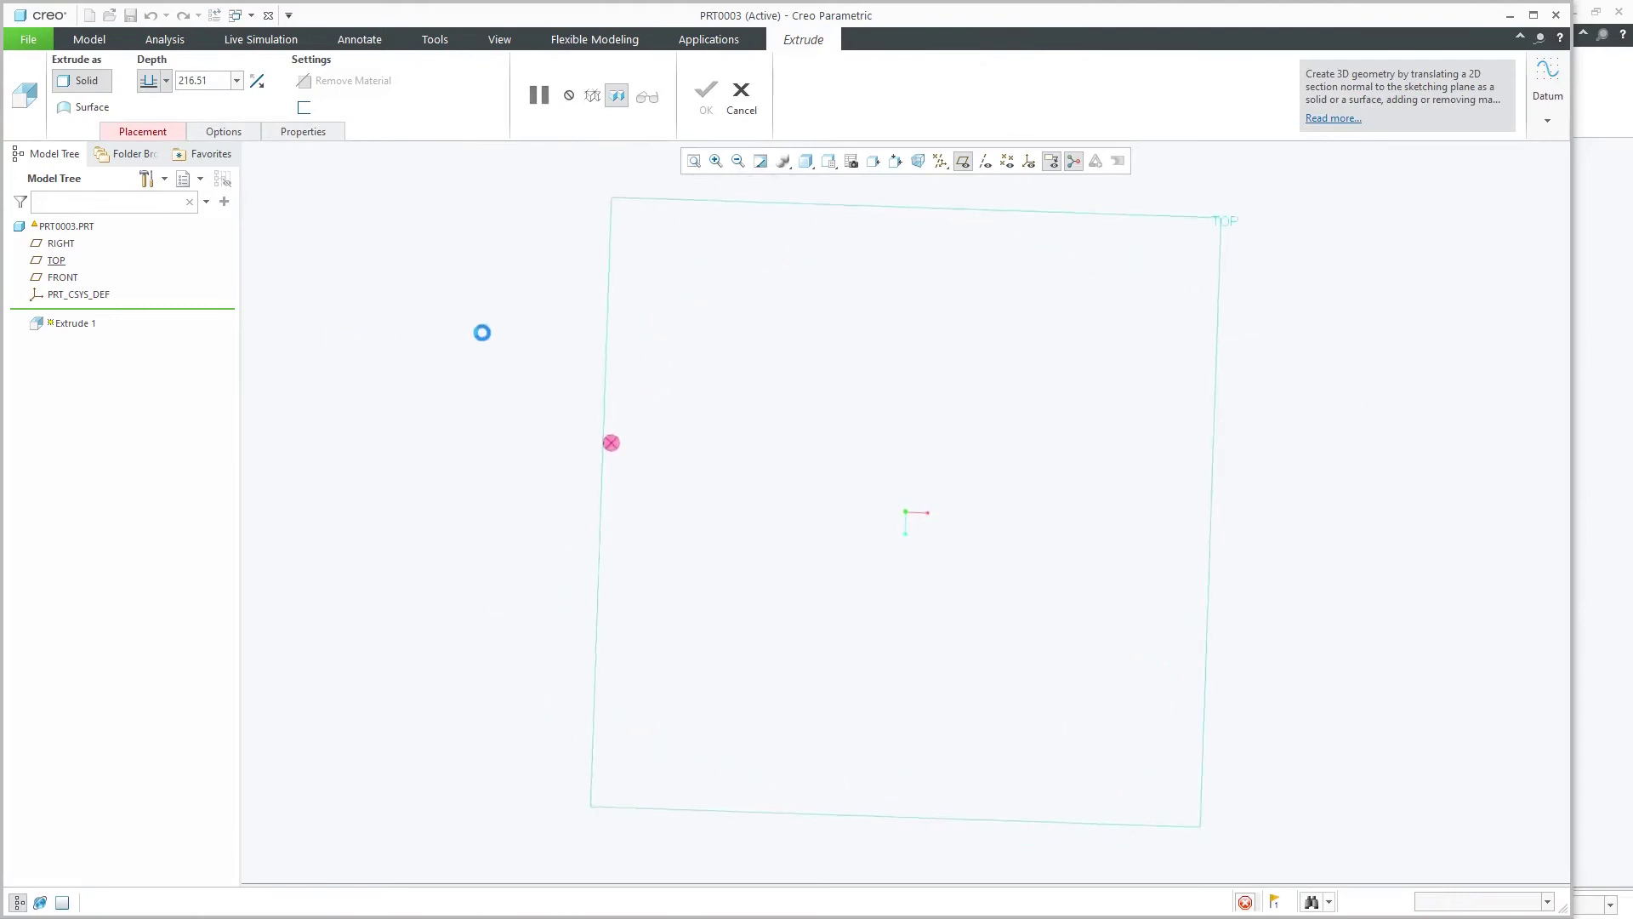
Step: Draw a centre rectangle about the origin and extrude it as plate feature Extrude 1
{"action": "left_click", "coordinate": [474, 85]}
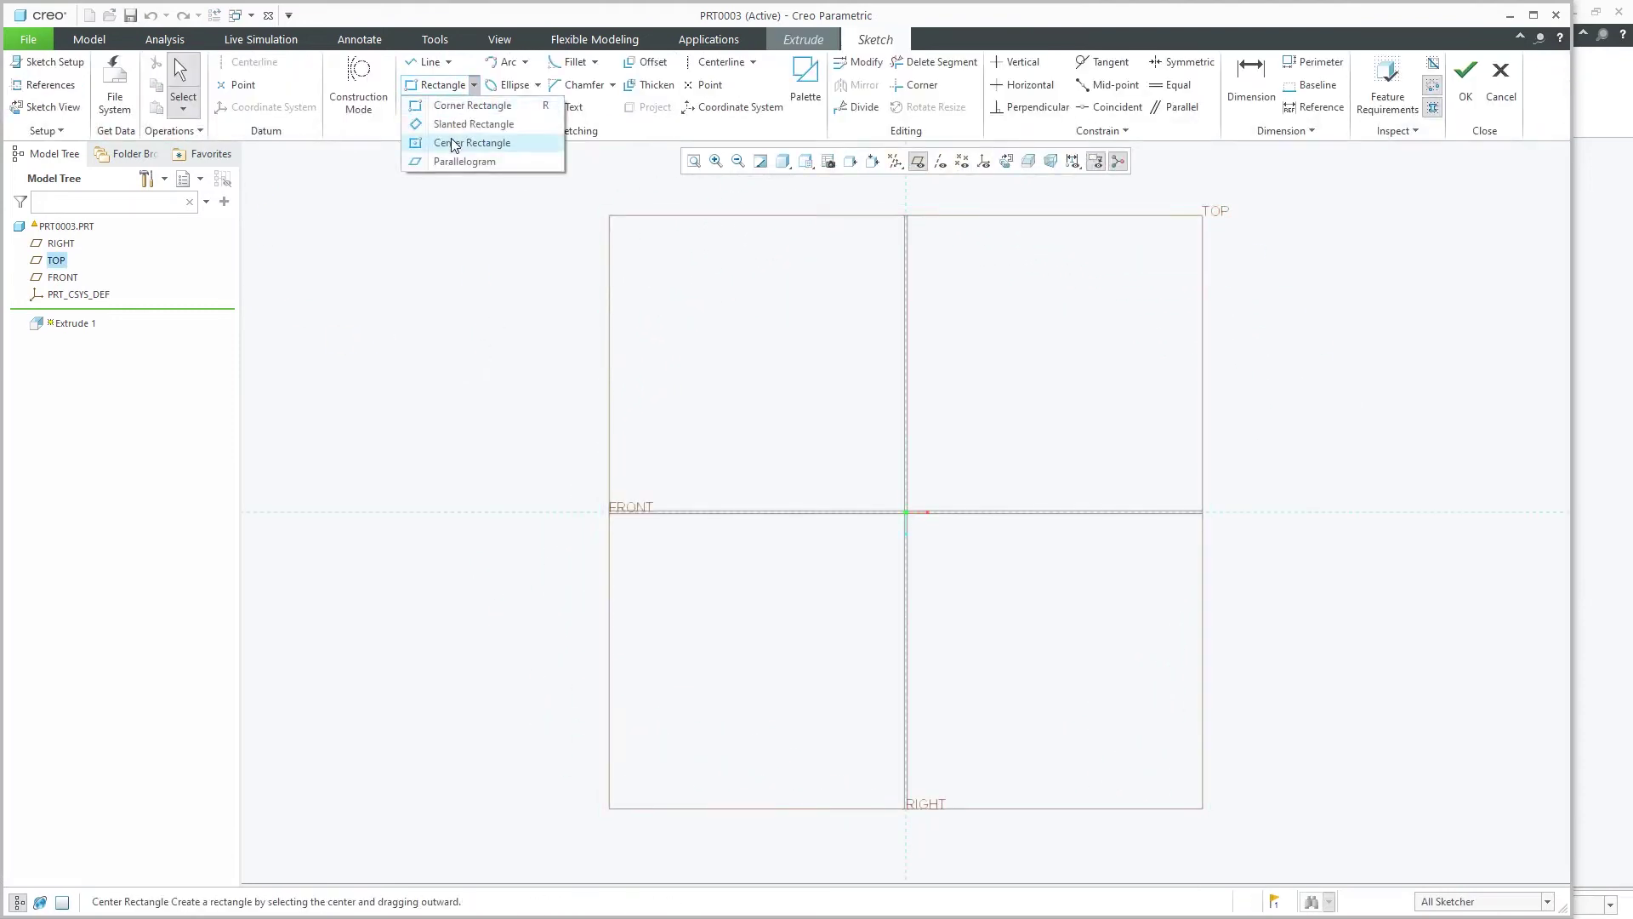
{"action": "left_click", "coordinate": [481, 141]}
{"action": "left_click", "coordinate": [906, 511]}
{"action": "left_click", "coordinate": [626, 348]}
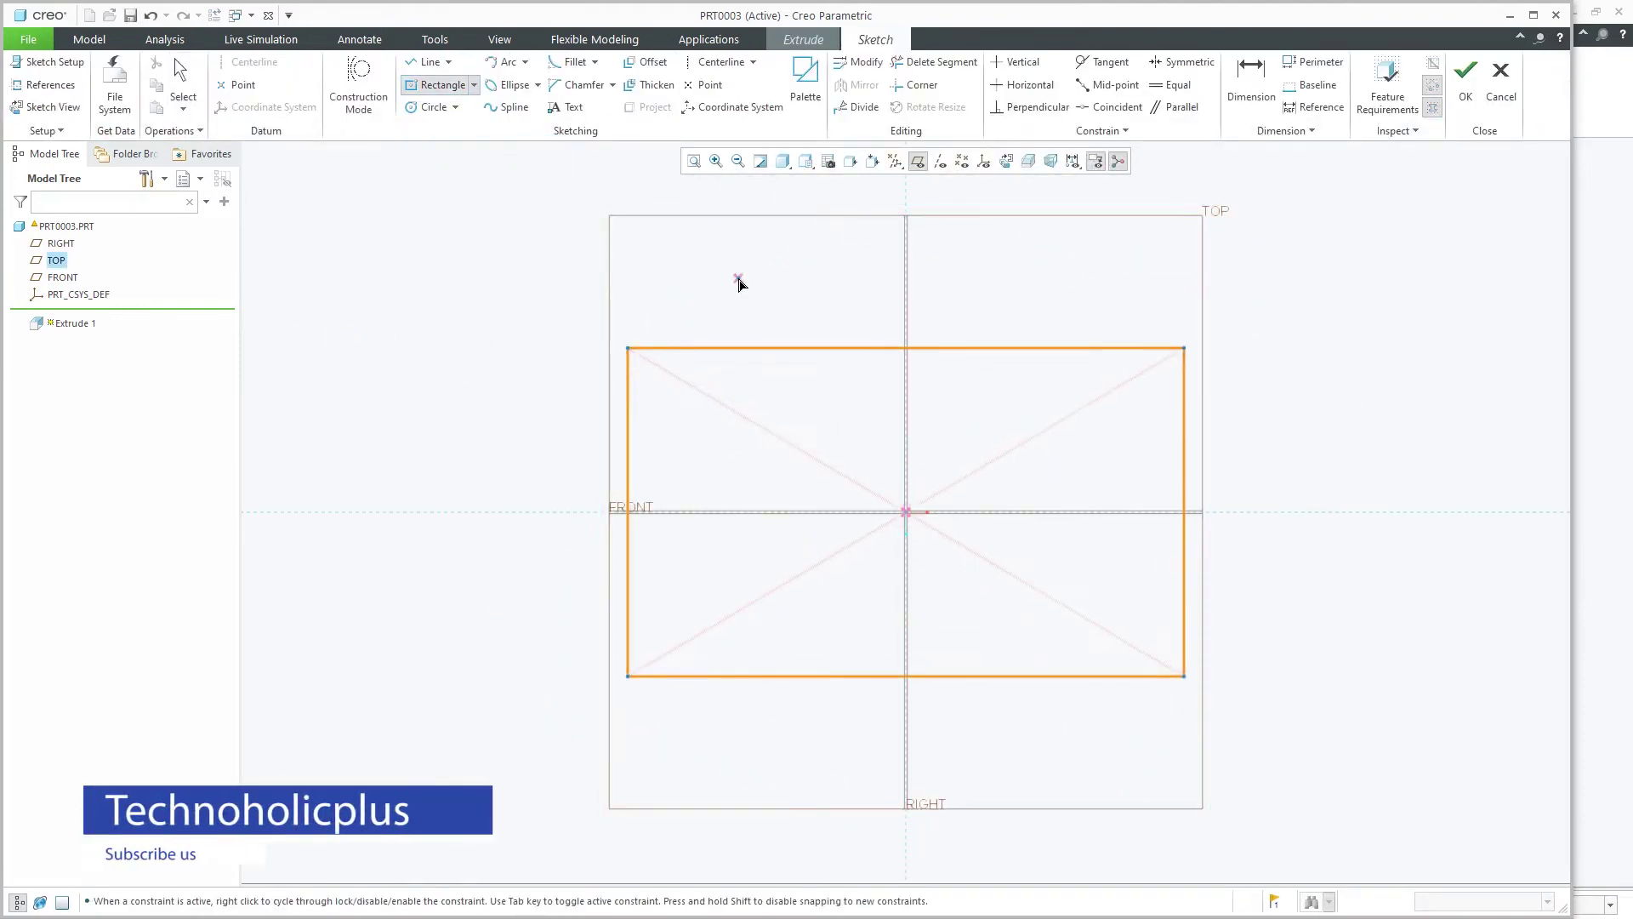
{"action": "middle_click", "coordinate": [740, 278]}
{"action": "left_click", "coordinate": [1465, 78]}
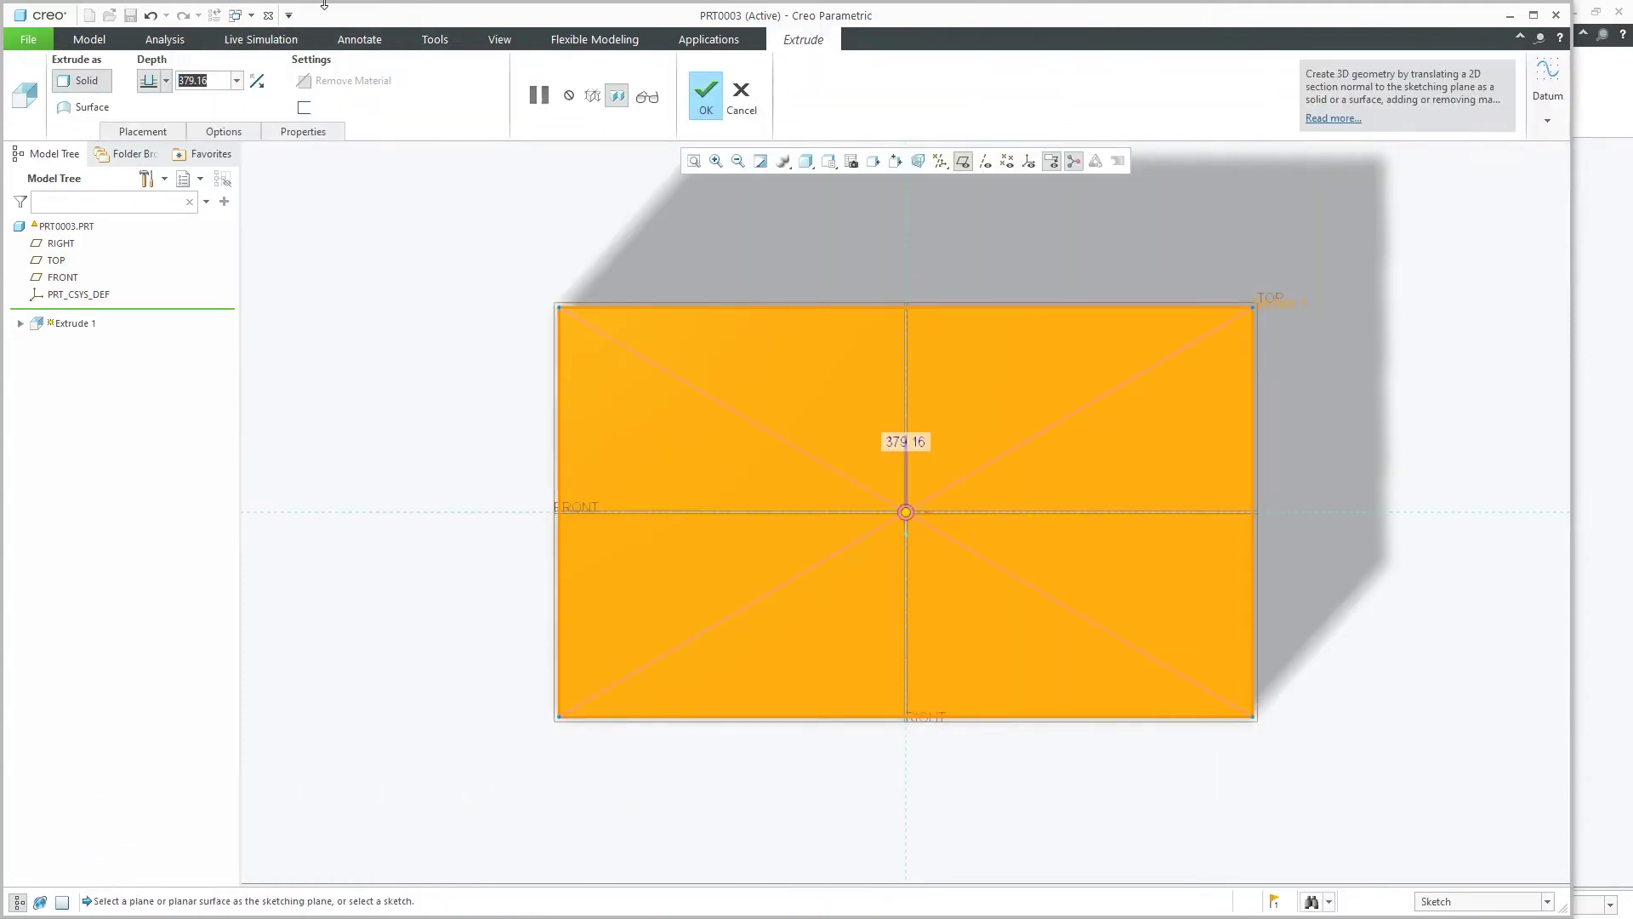
{"action": "left_click", "coordinate": [705, 95]}
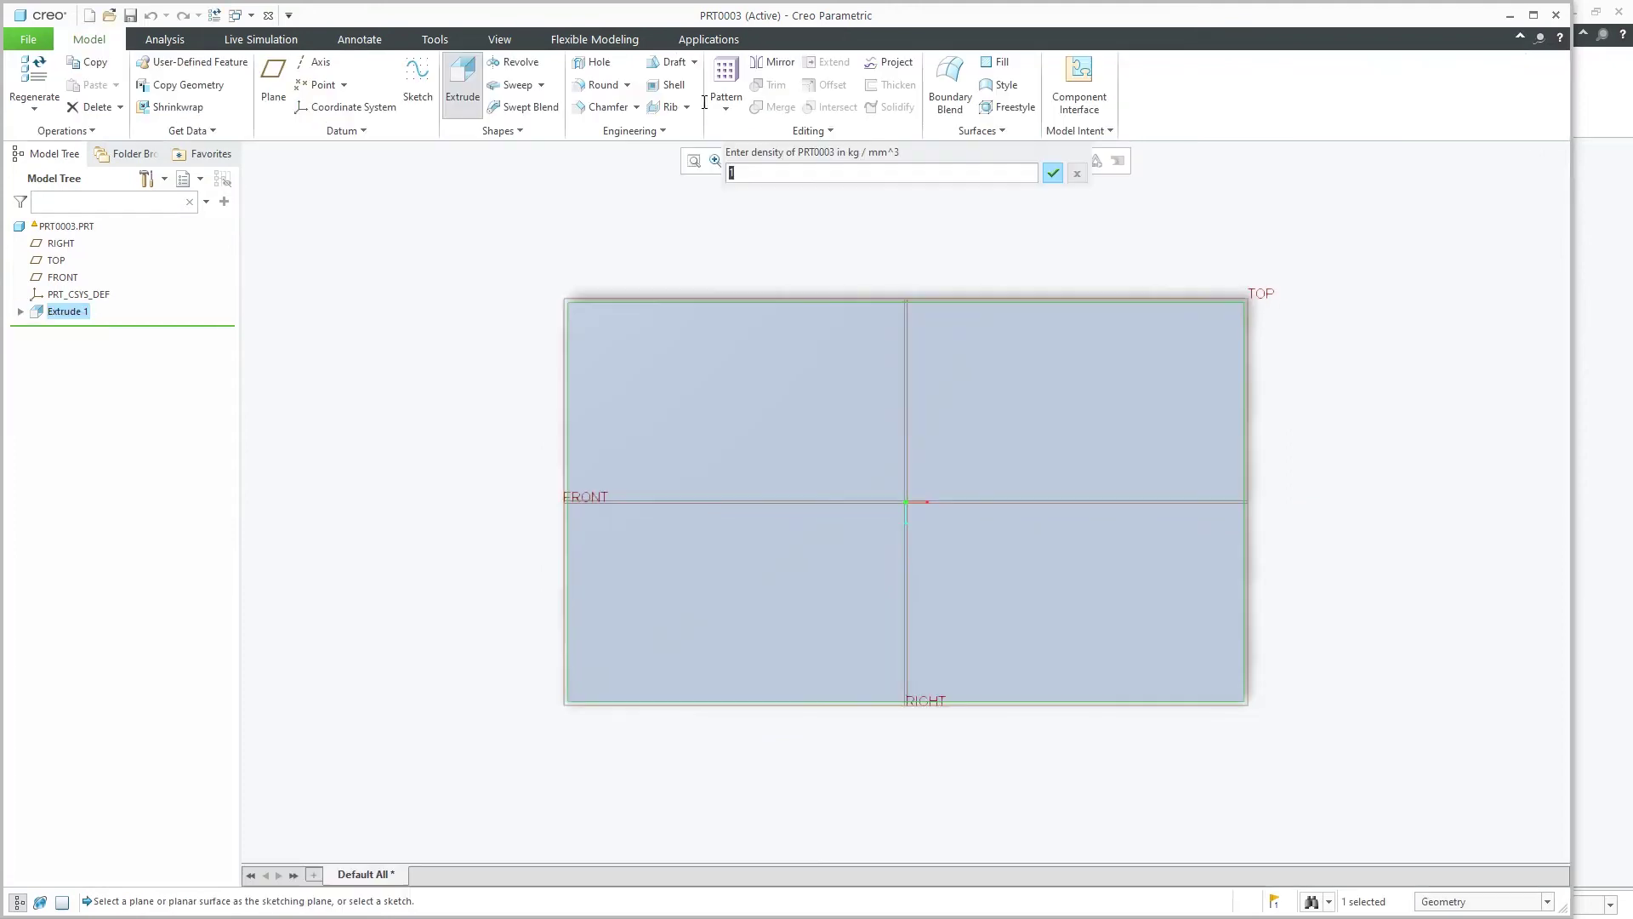
Step: Accept the density, regenerate PRT0003, restore its default view, and activate the PRT0002 window
{"action": "left_click", "coordinate": [1055, 172]}
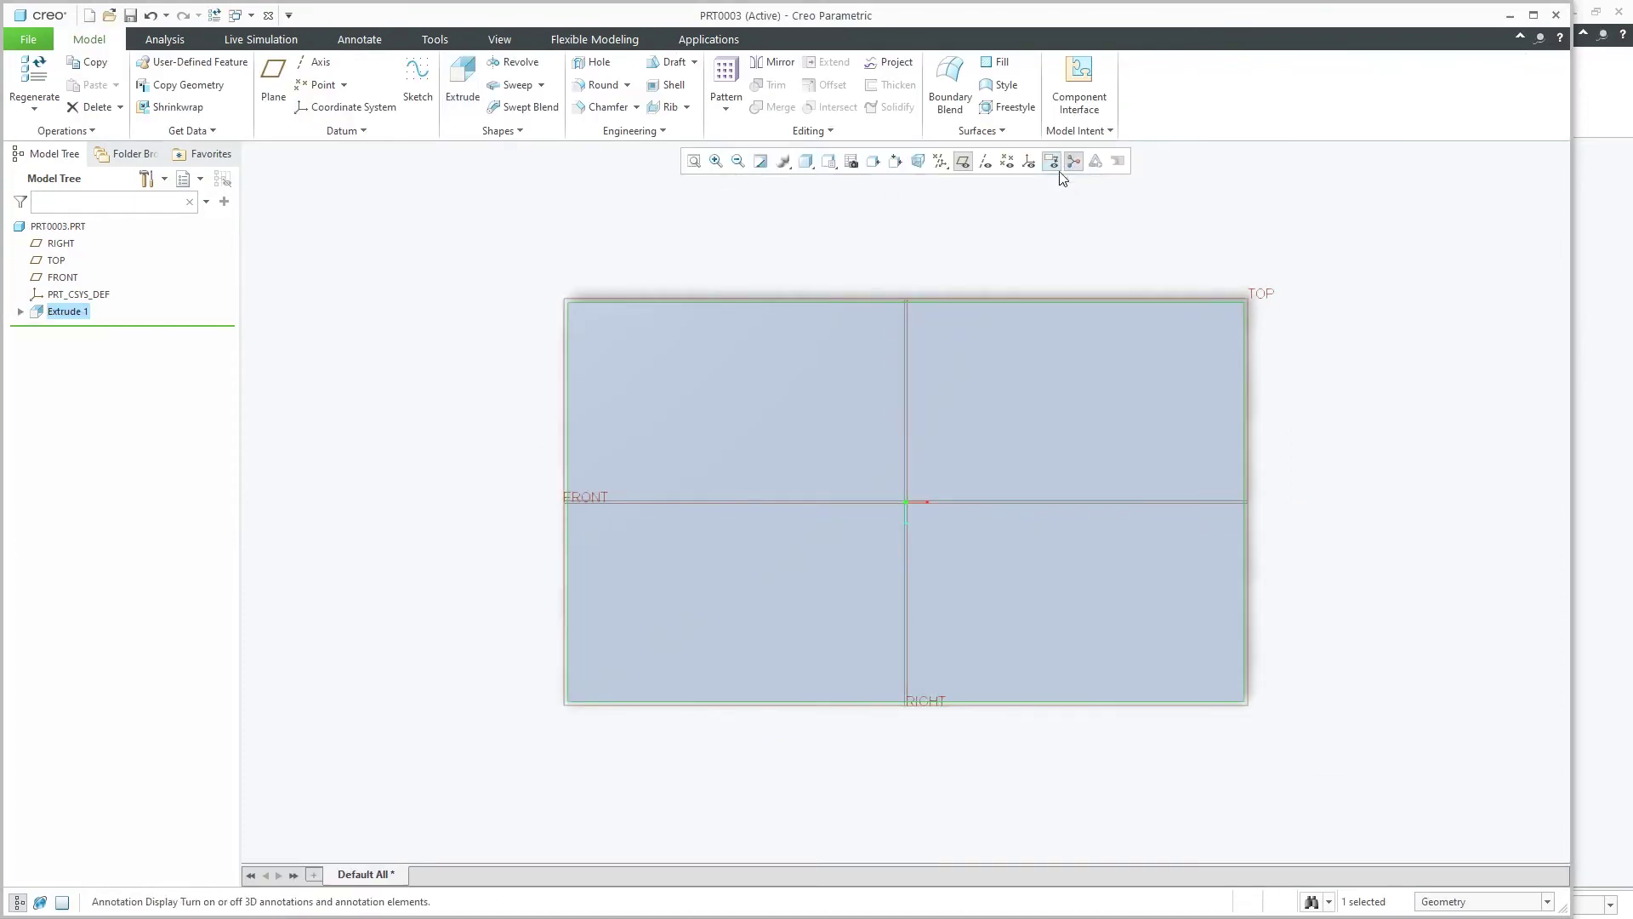
{"action": "key", "text": "ctrl+d"}
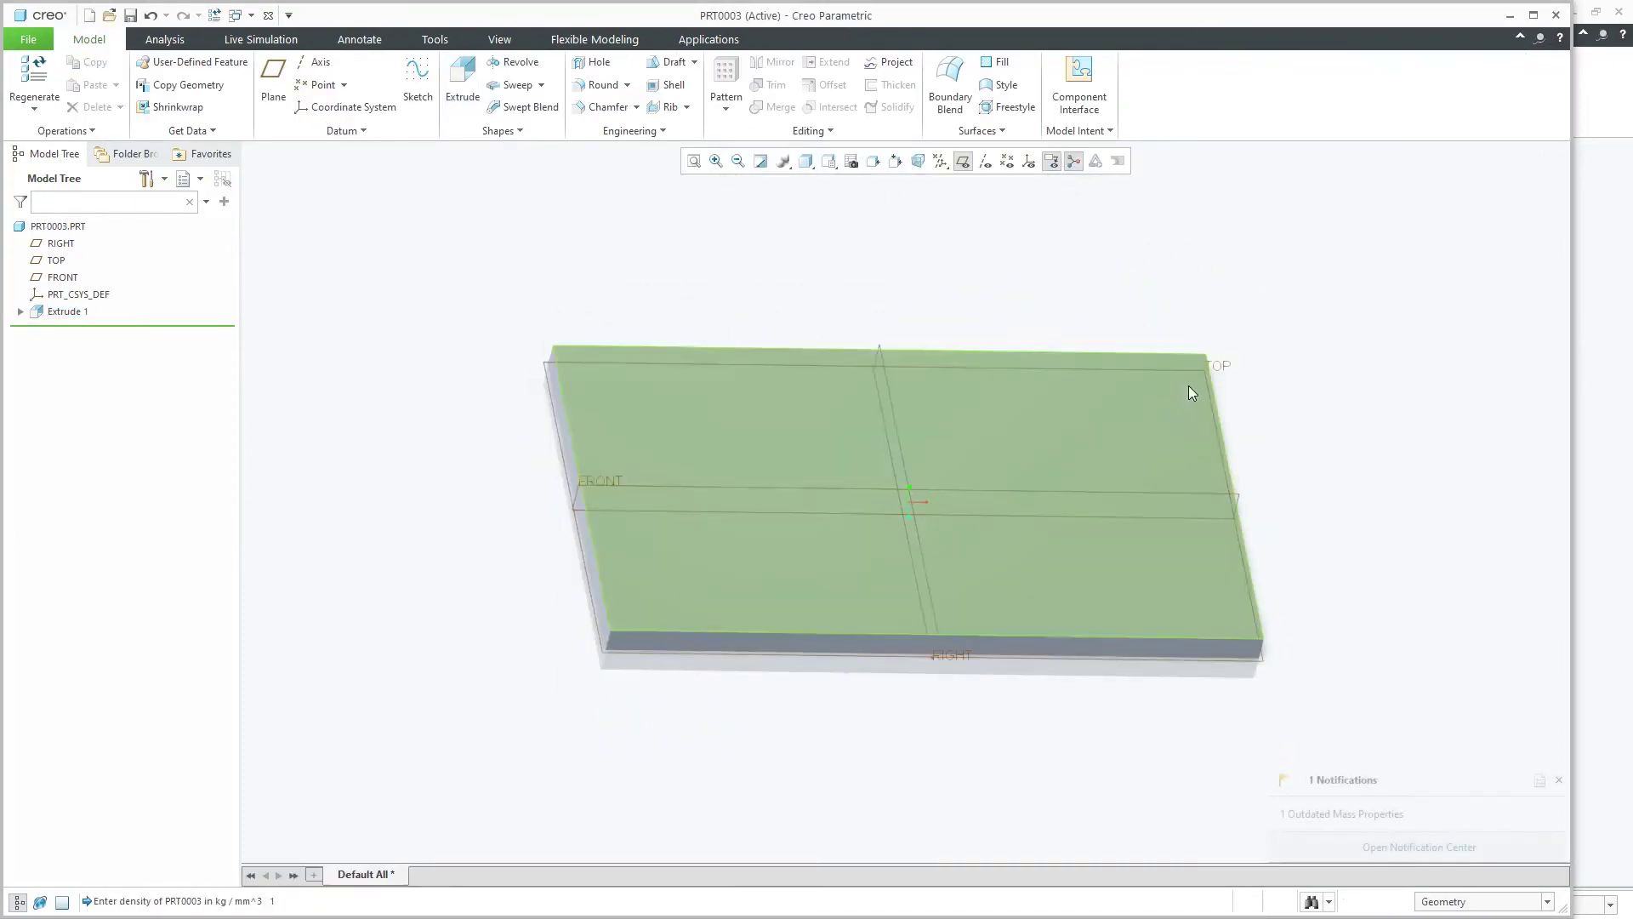
{"action": "key", "text": "ctrl+g"}
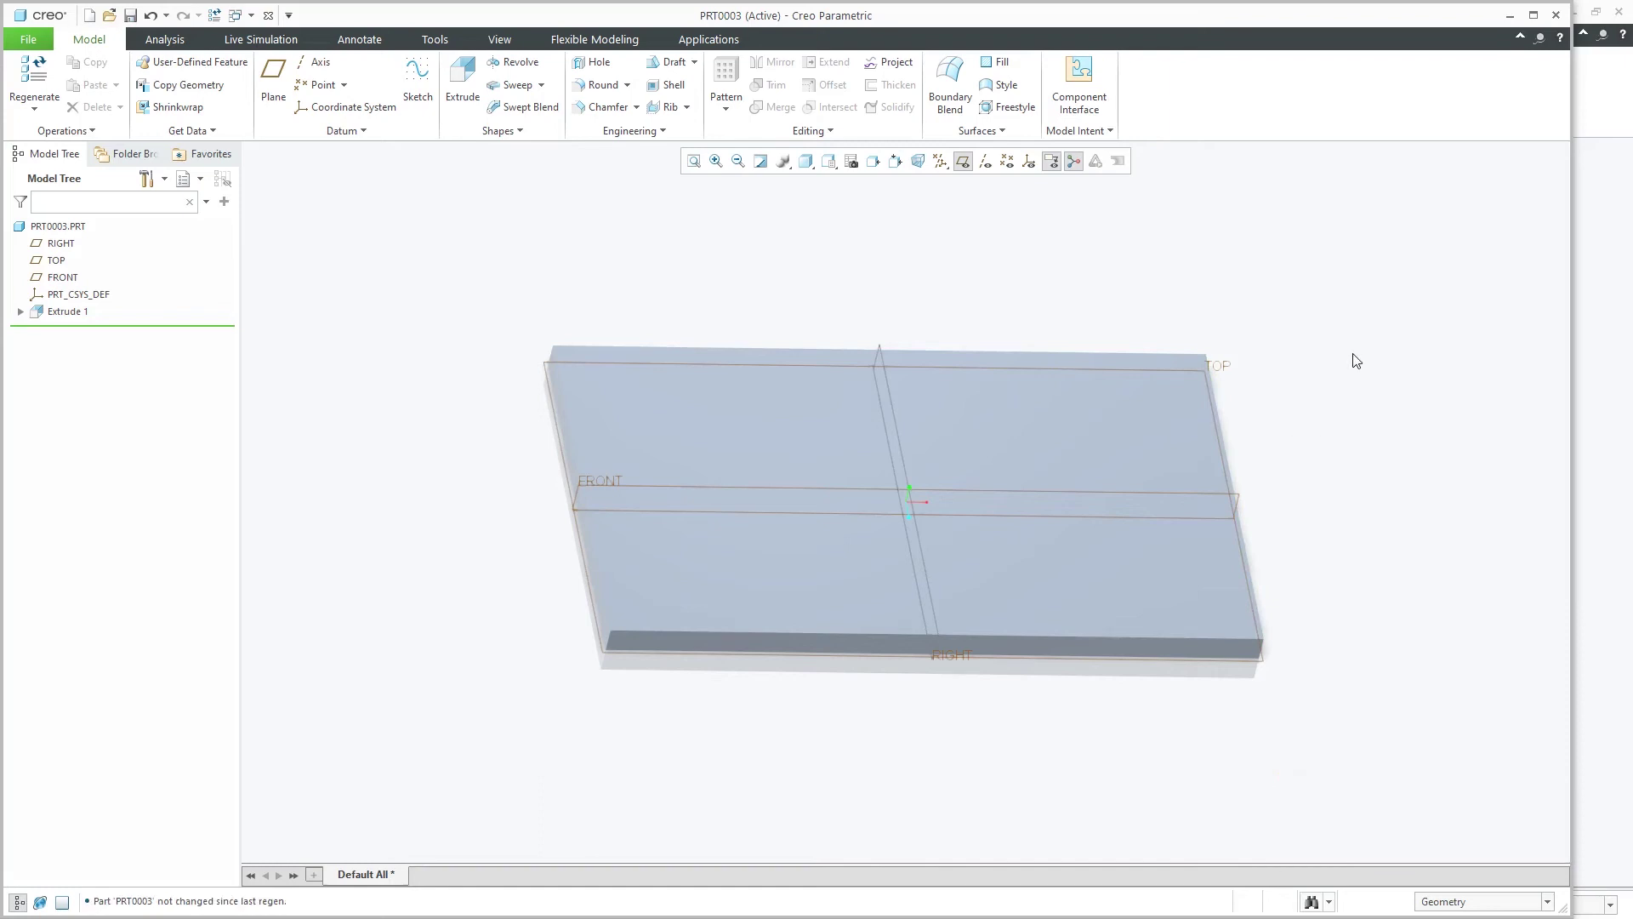
{"action": "key", "text": "ctrl+d"}
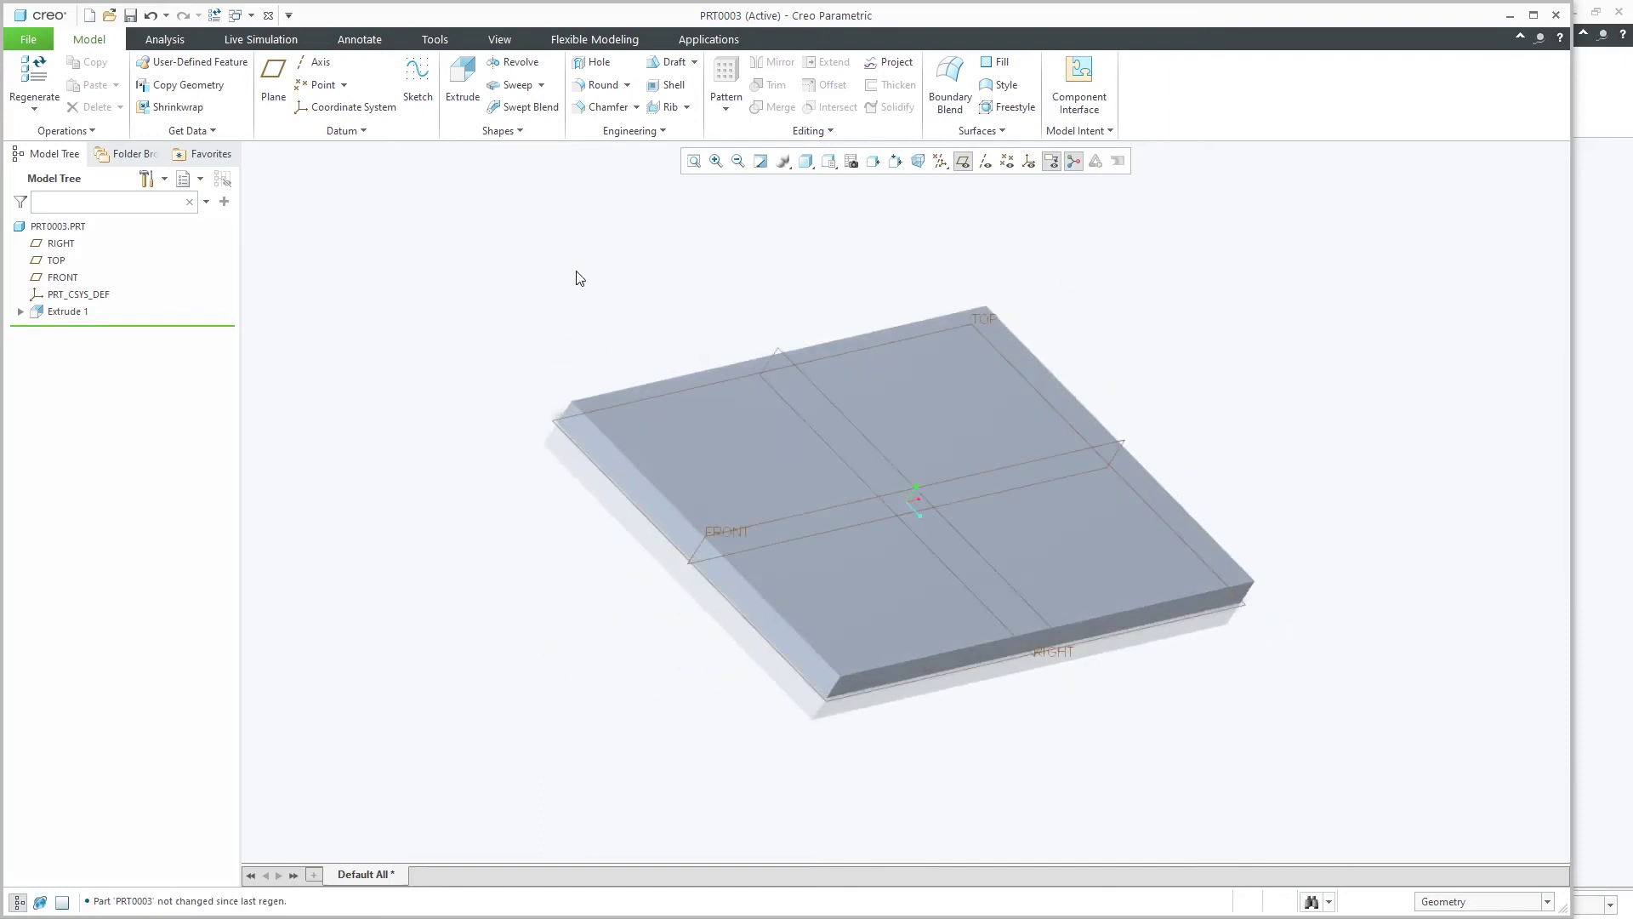
{"action": "left_click", "coordinate": [499, 39]}
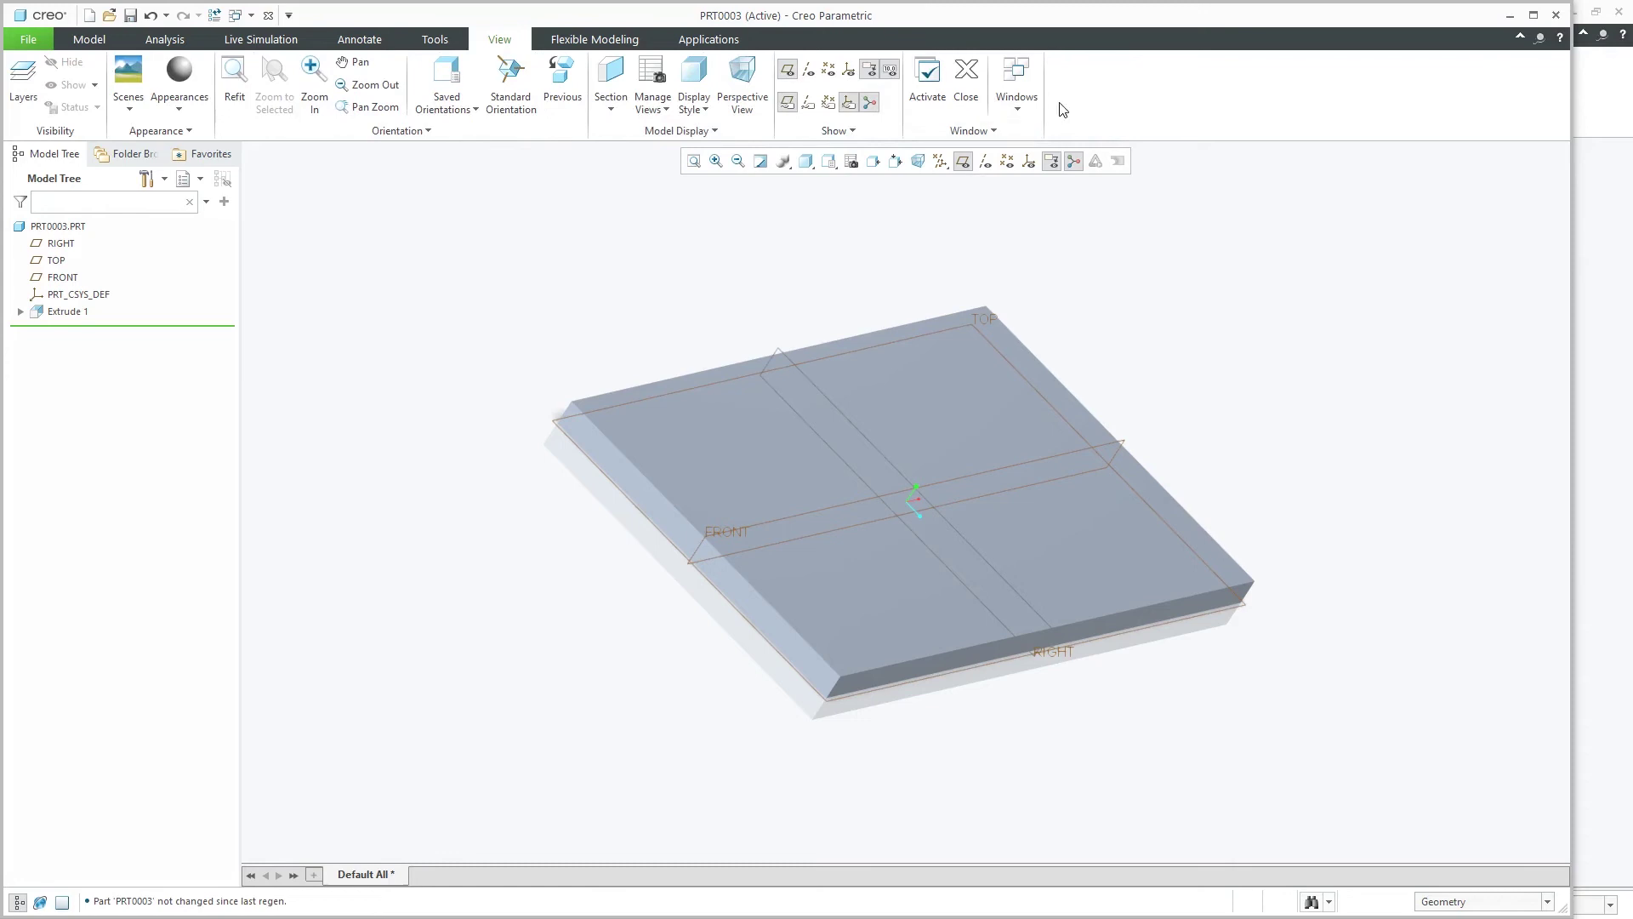
{"action": "left_click", "coordinate": [1017, 85]}
Step: Activate the PRT0001 window and close it with Close in the View tab's Window group
{"action": "left_click", "coordinate": [991, 75]}
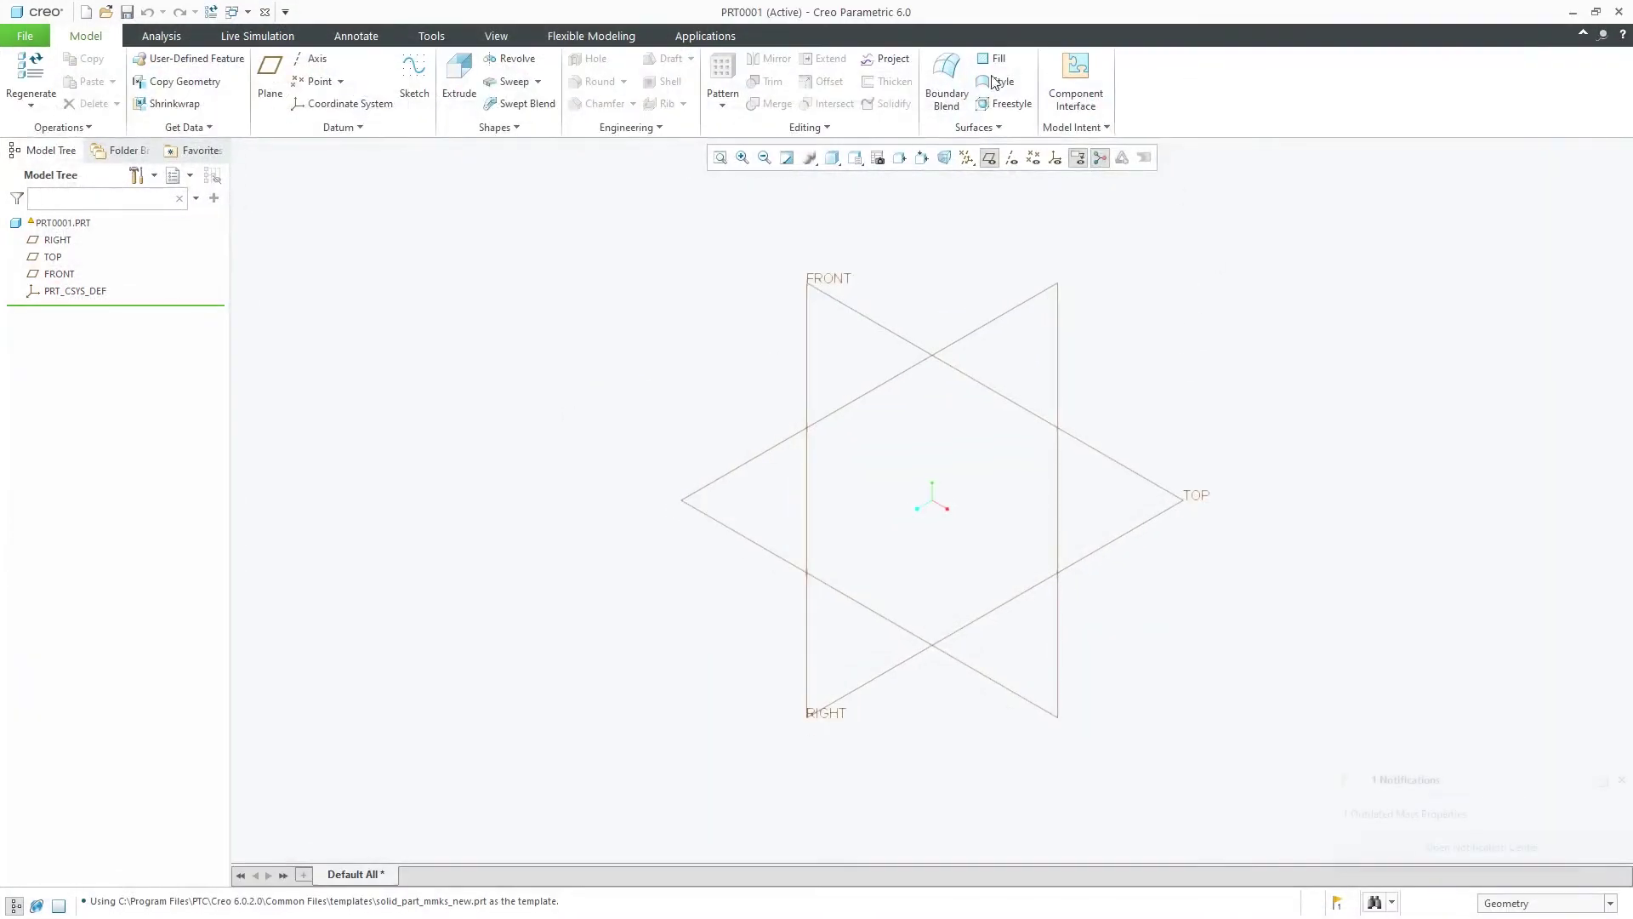
{"action": "left_click", "coordinate": [496, 36]}
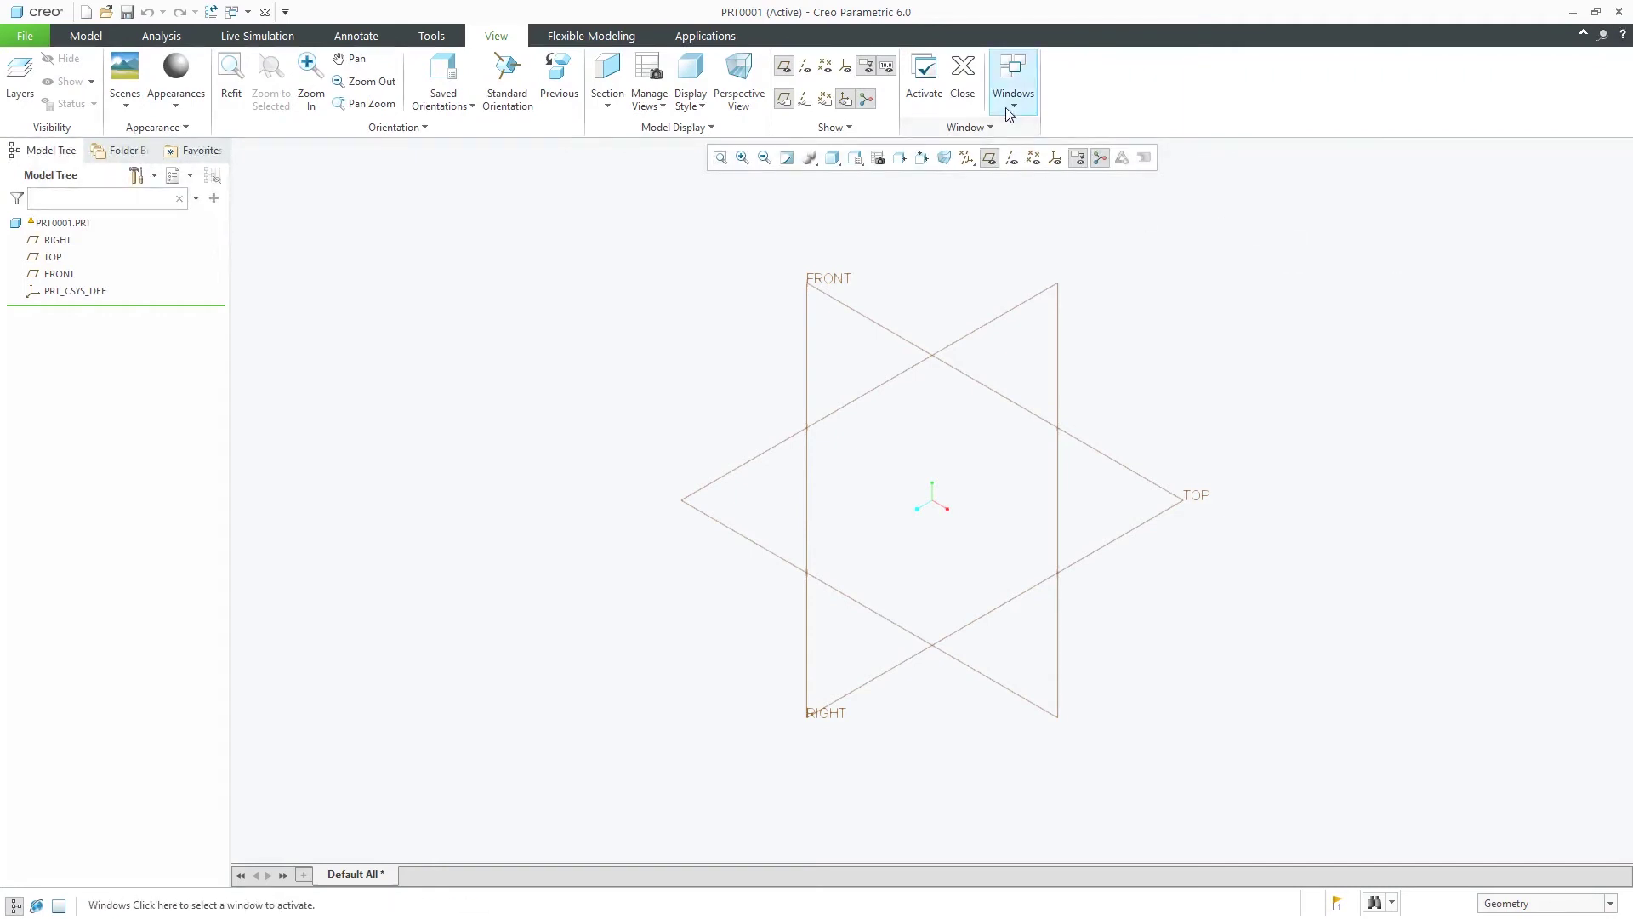
{"action": "left_click", "coordinate": [962, 81]}
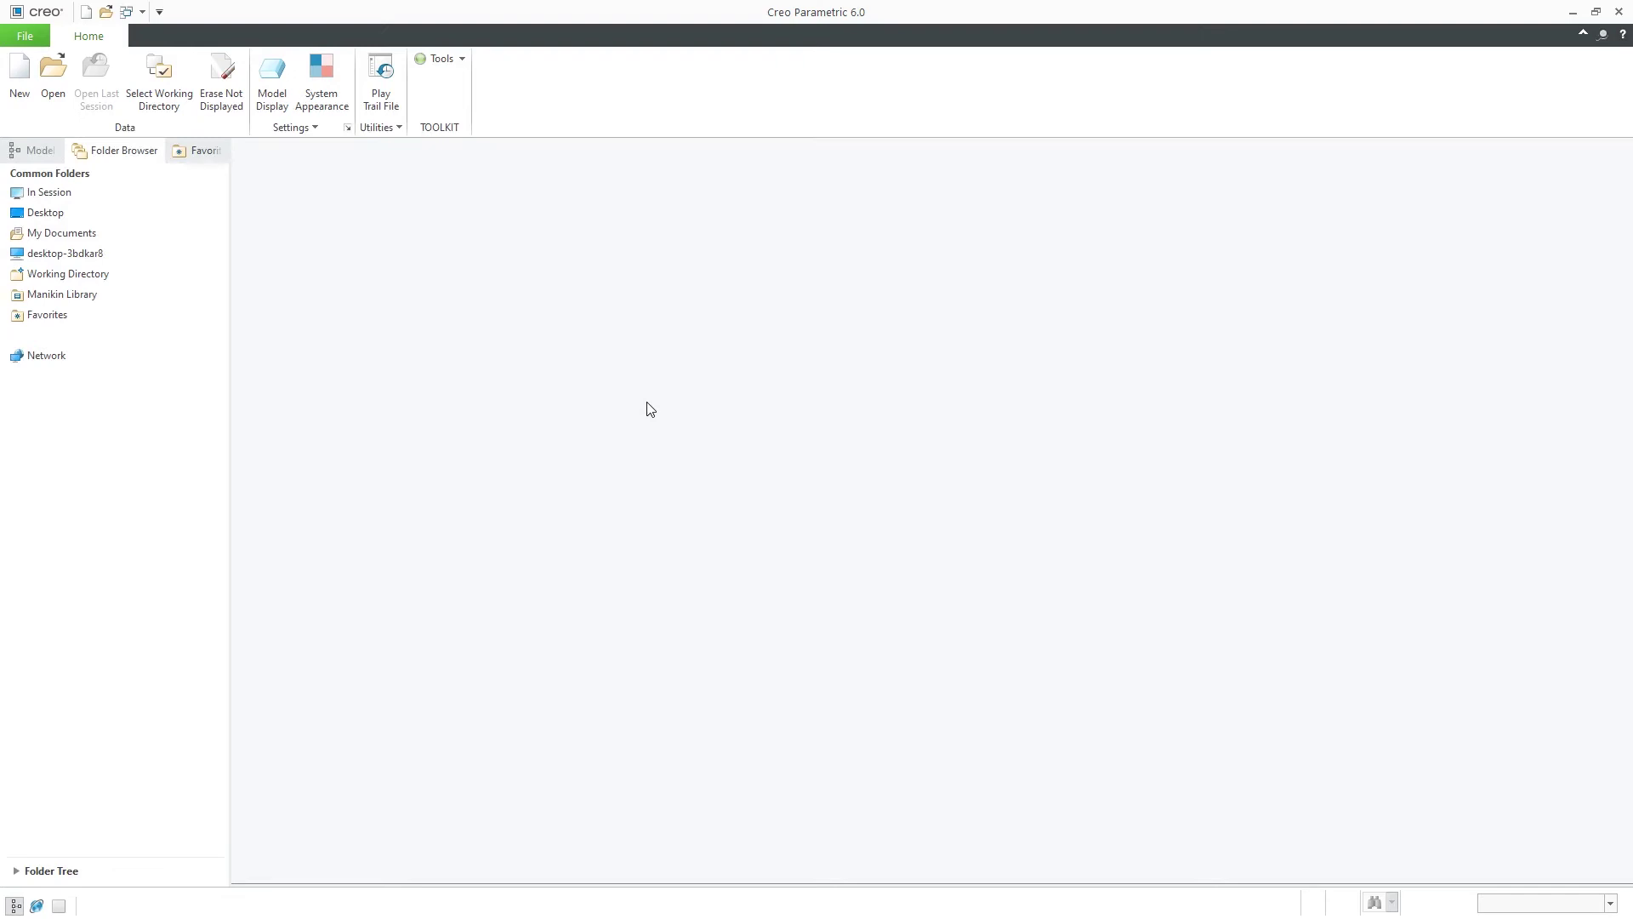
Step: Reopen prt0003.prt from the In Session list and set it to default orientation
{"action": "left_click", "coordinate": [37, 195]}
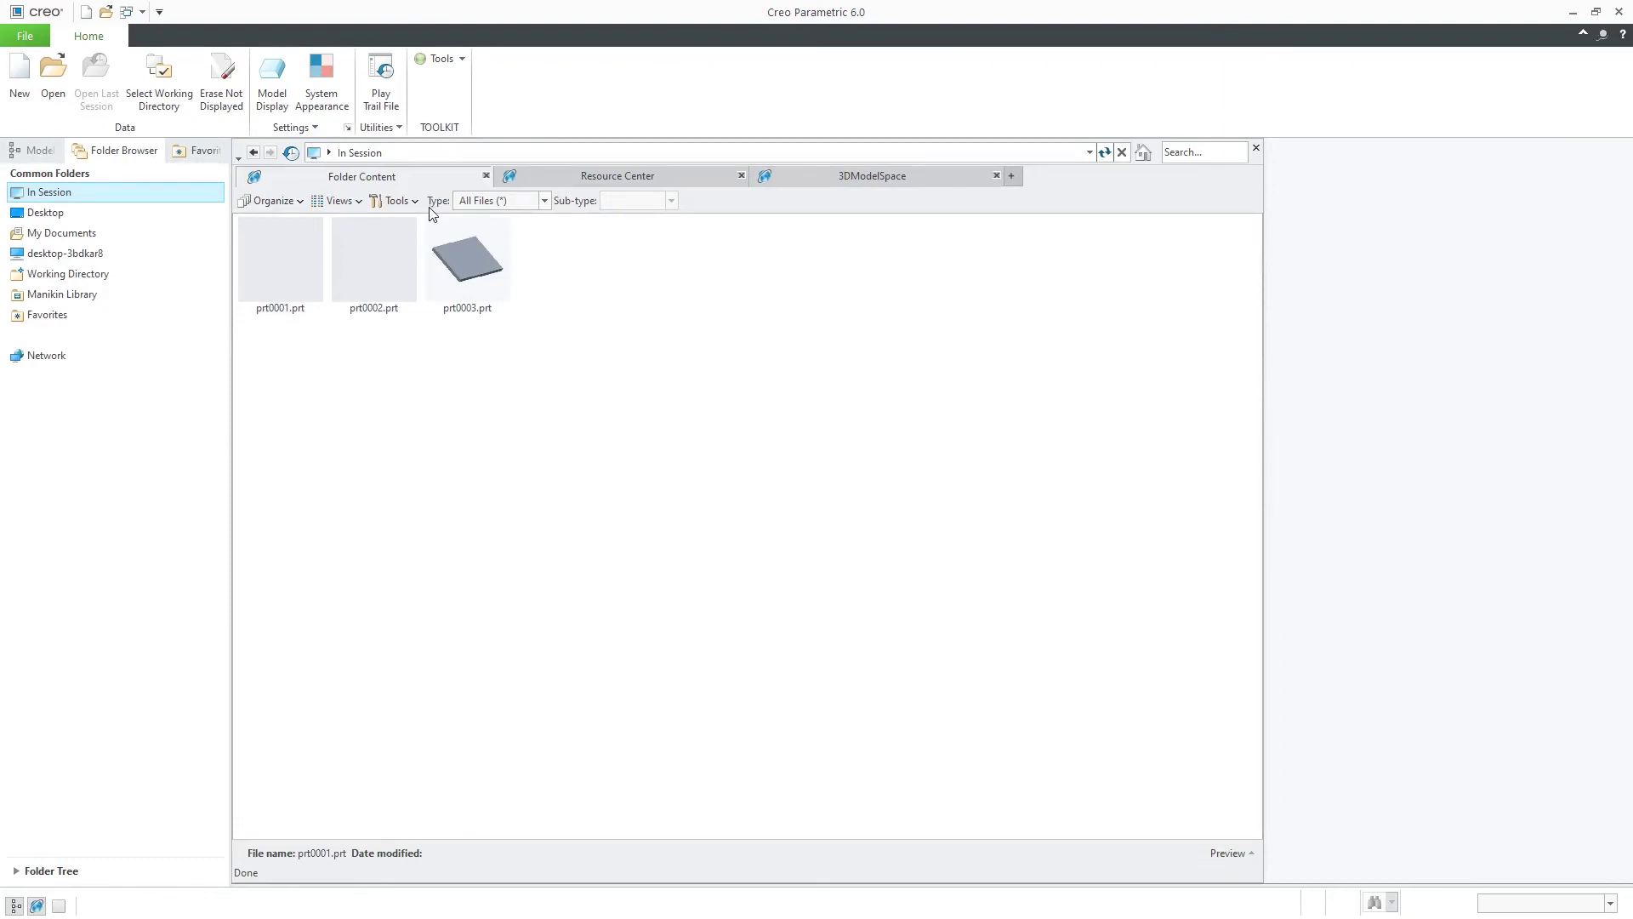
{"action": "double_click", "coordinate": [459, 257]}
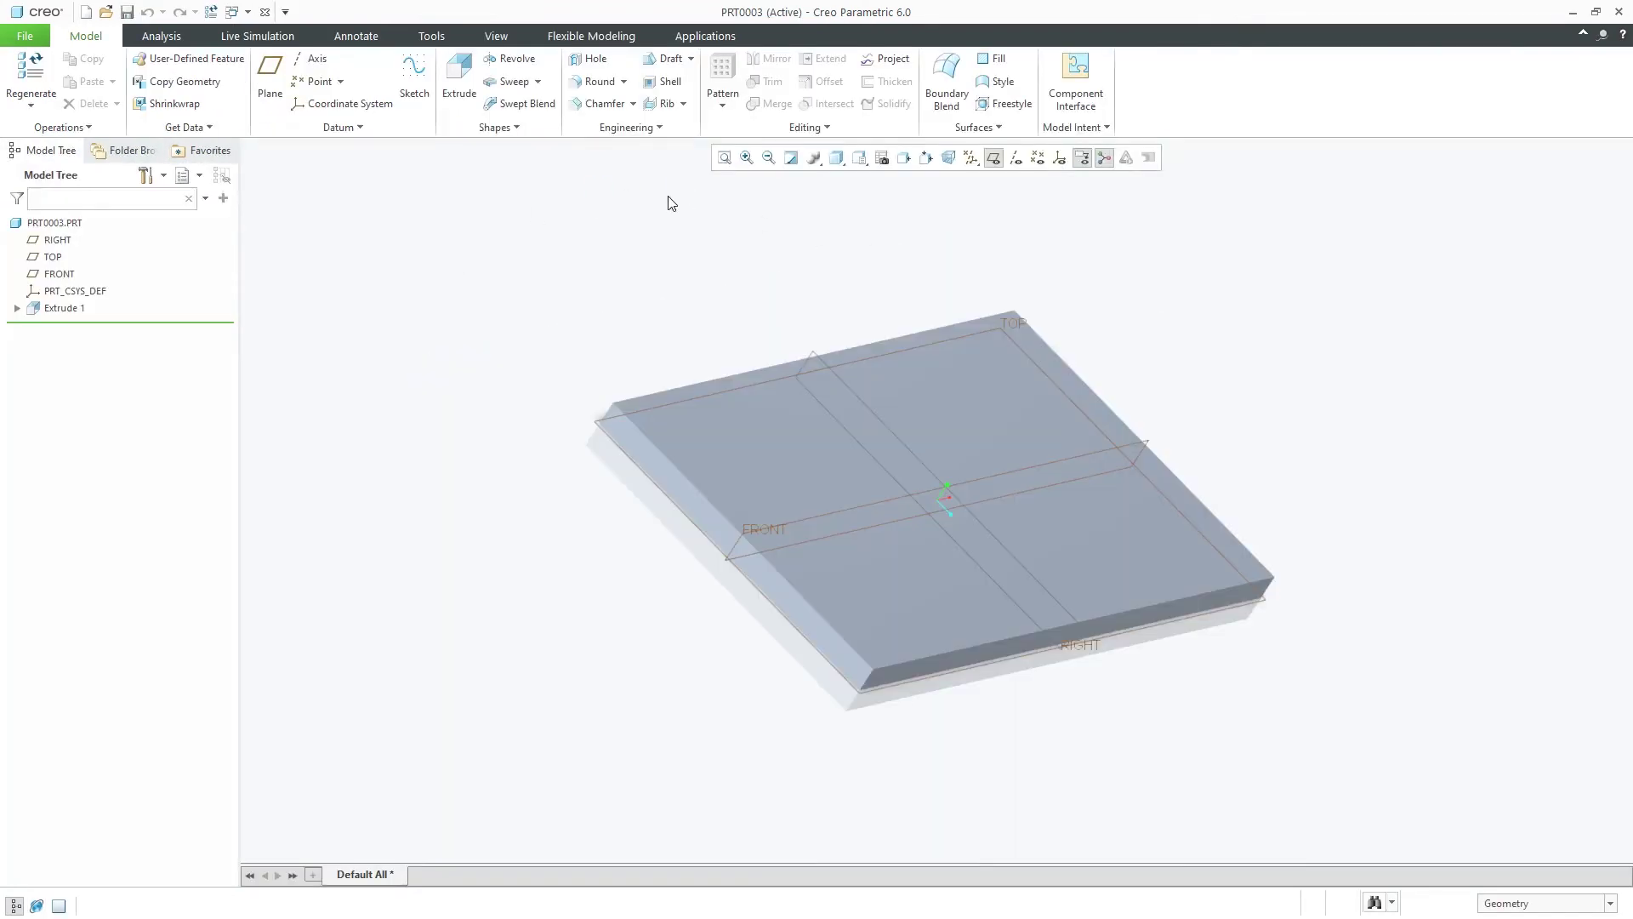
{"action": "key", "text": "ctrl+d"}
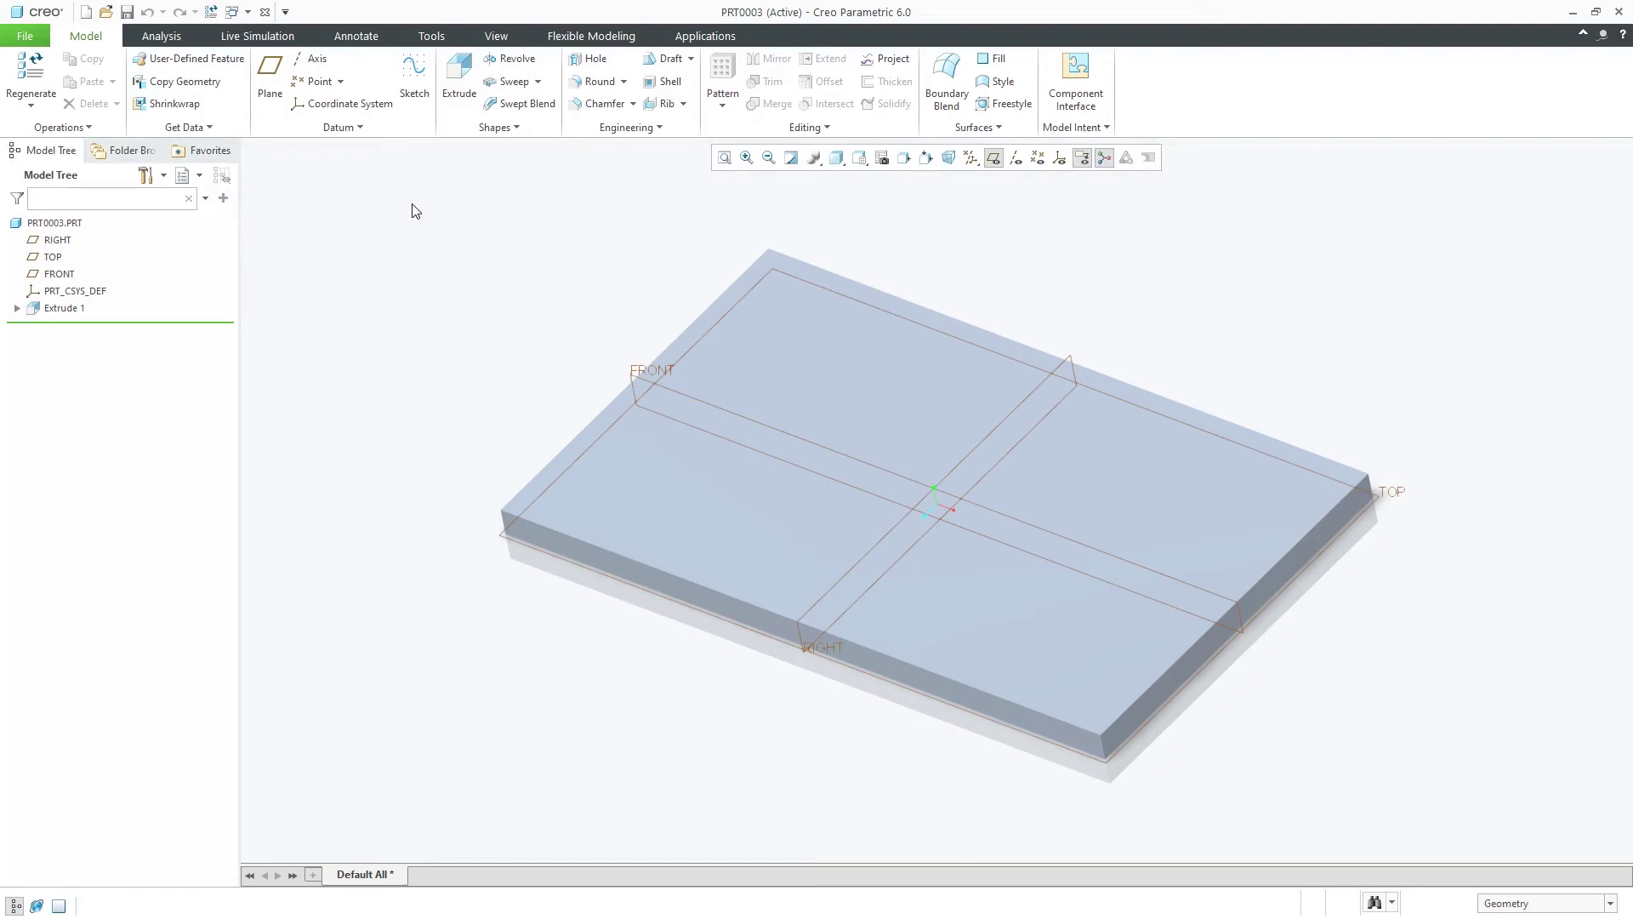
Step: Open prt0001.prt in its own window from the In Session list
{"action": "left_click", "coordinate": [132, 152]}
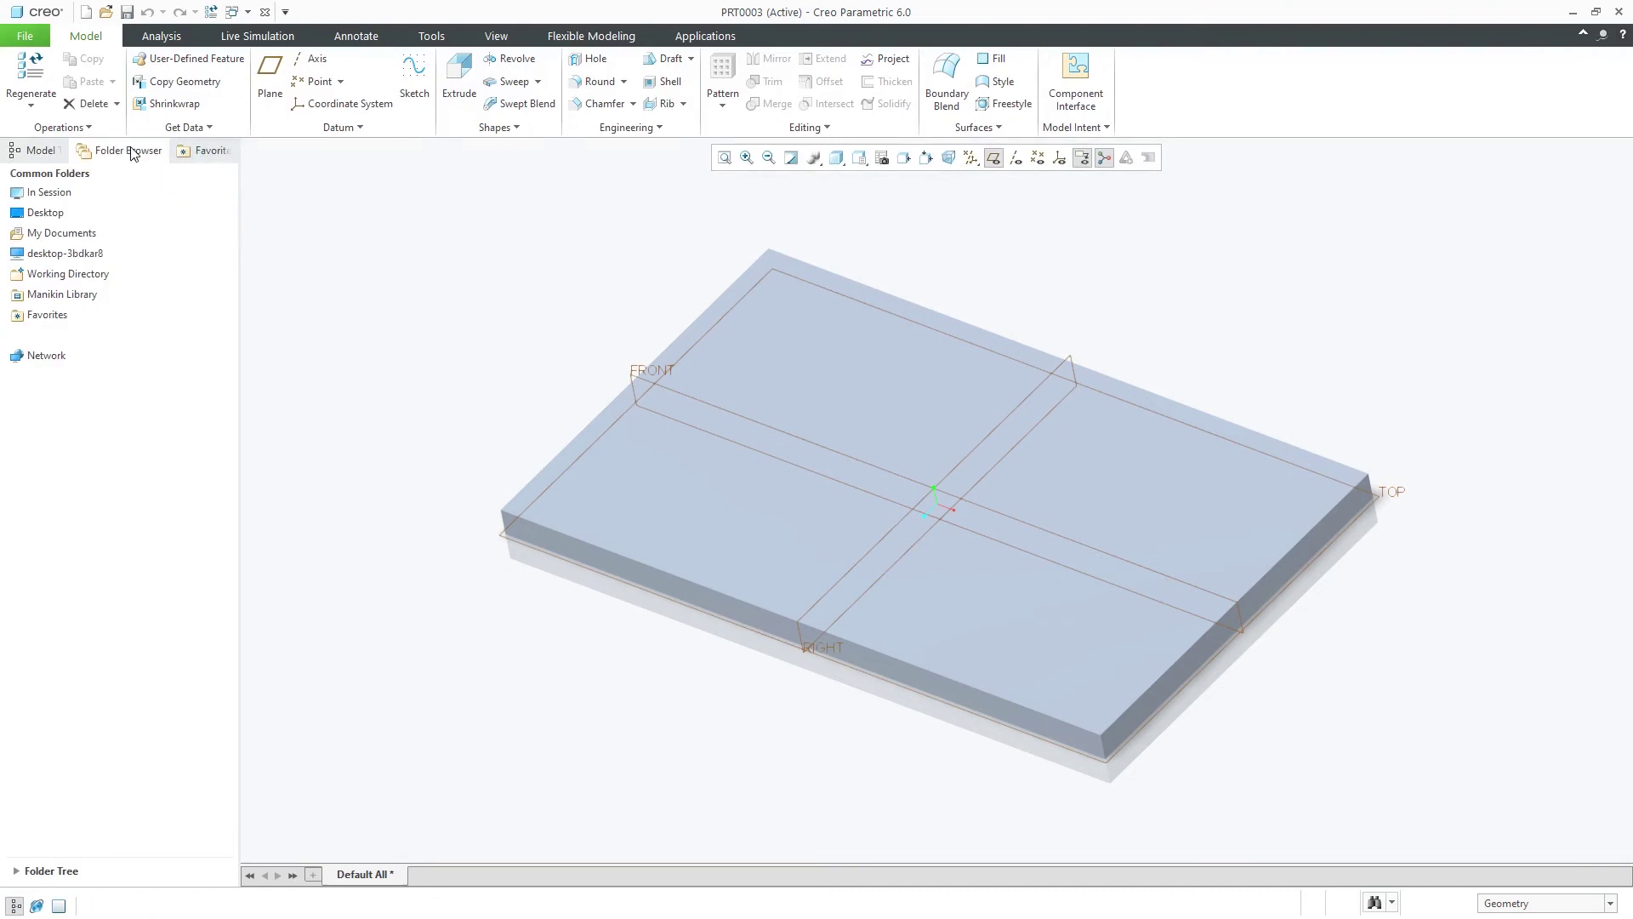
{"action": "left_click", "coordinate": [61, 194]}
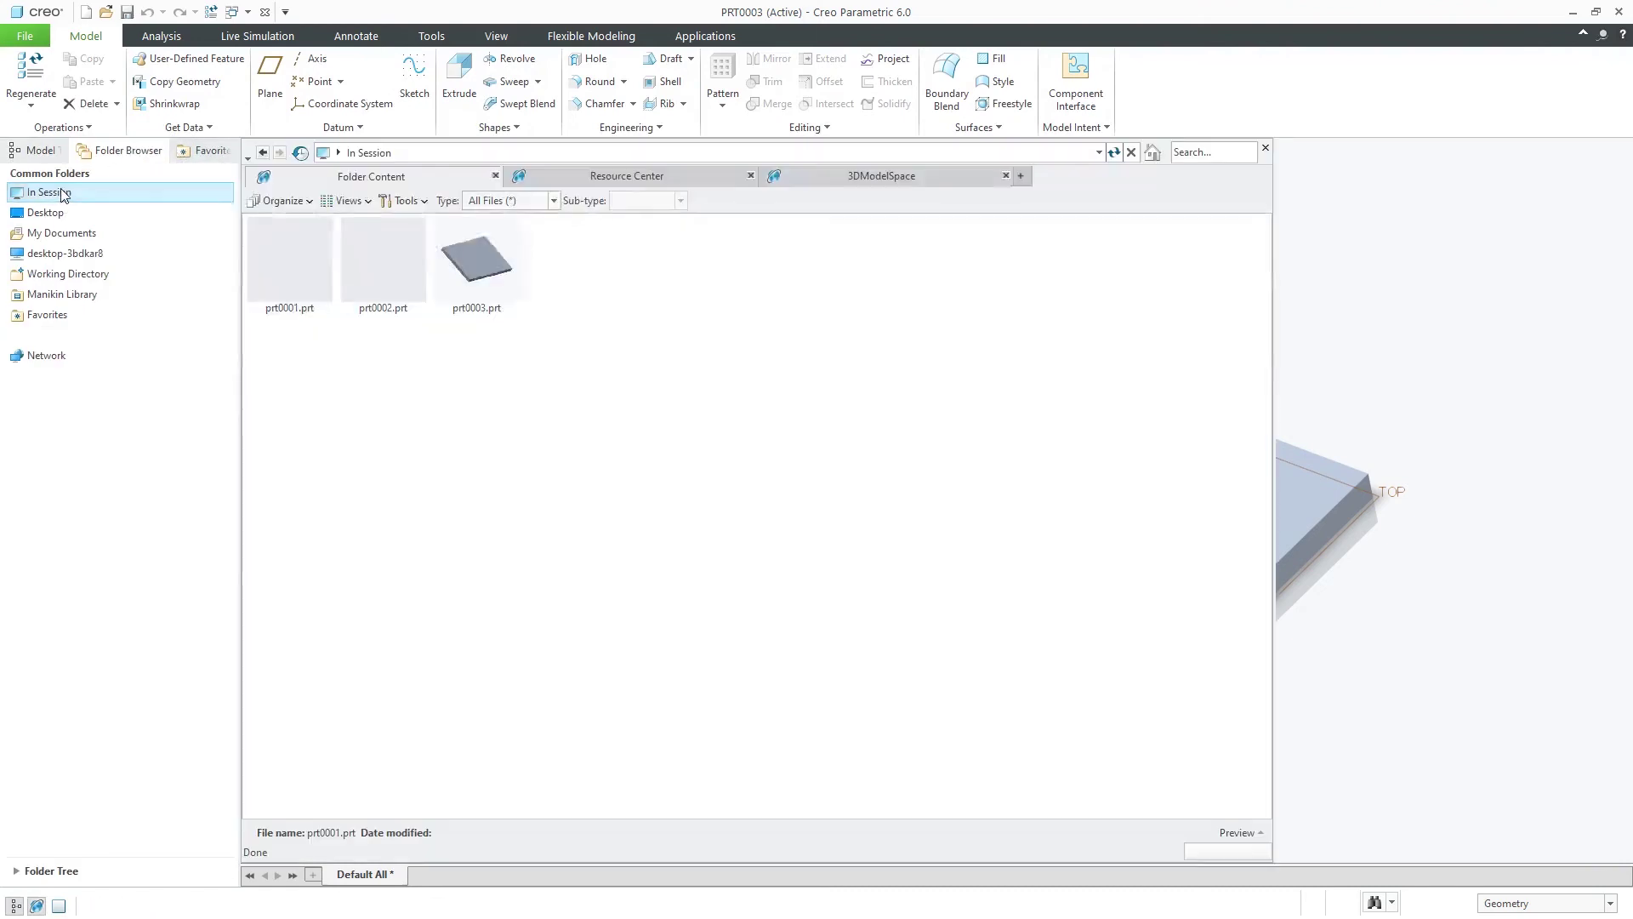
{"action": "double_click", "coordinate": [293, 255]}
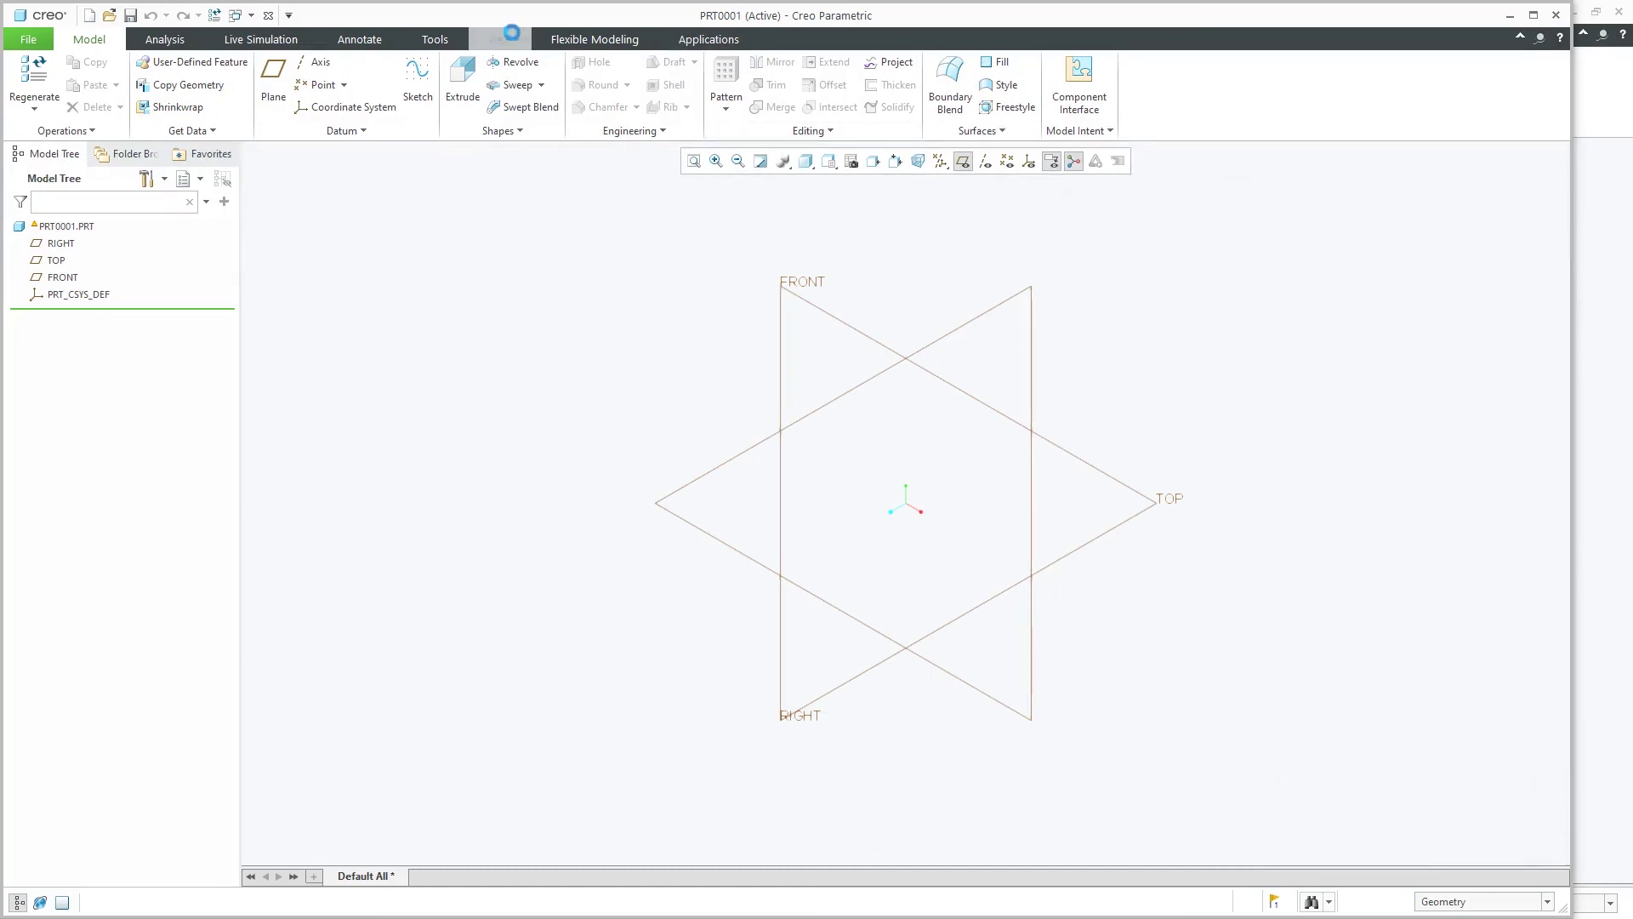
Step: Erase the undisplayed PRT0002 from session via Manage Session > Erase Not Displayed
{"action": "left_click", "coordinate": [499, 39]}
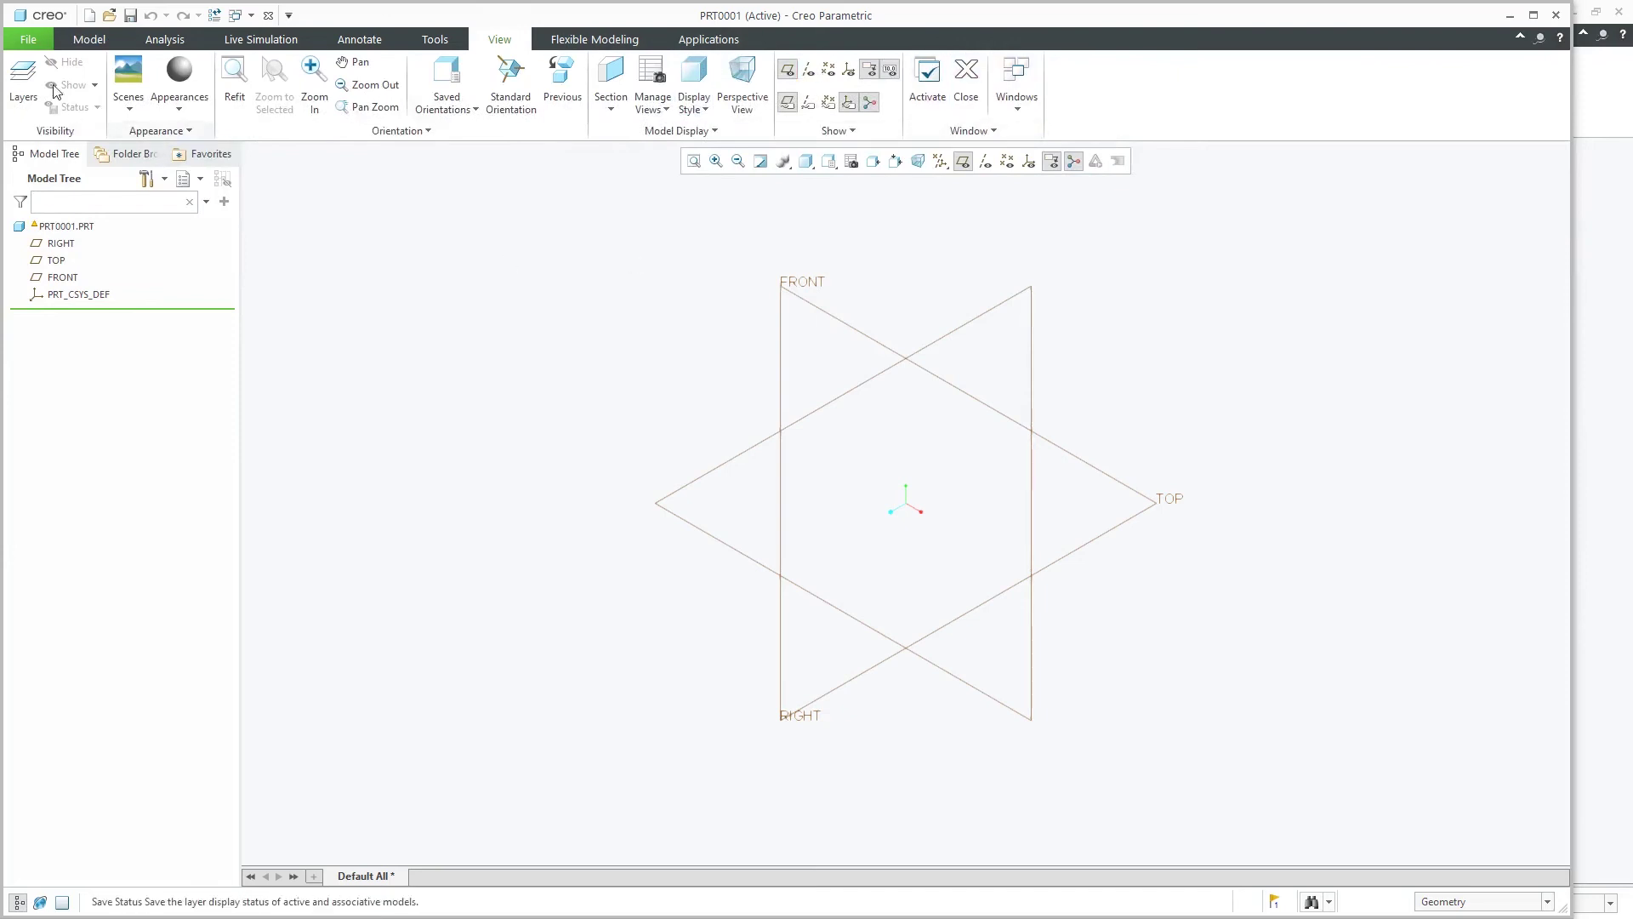
{"action": "left_click", "coordinate": [28, 39]}
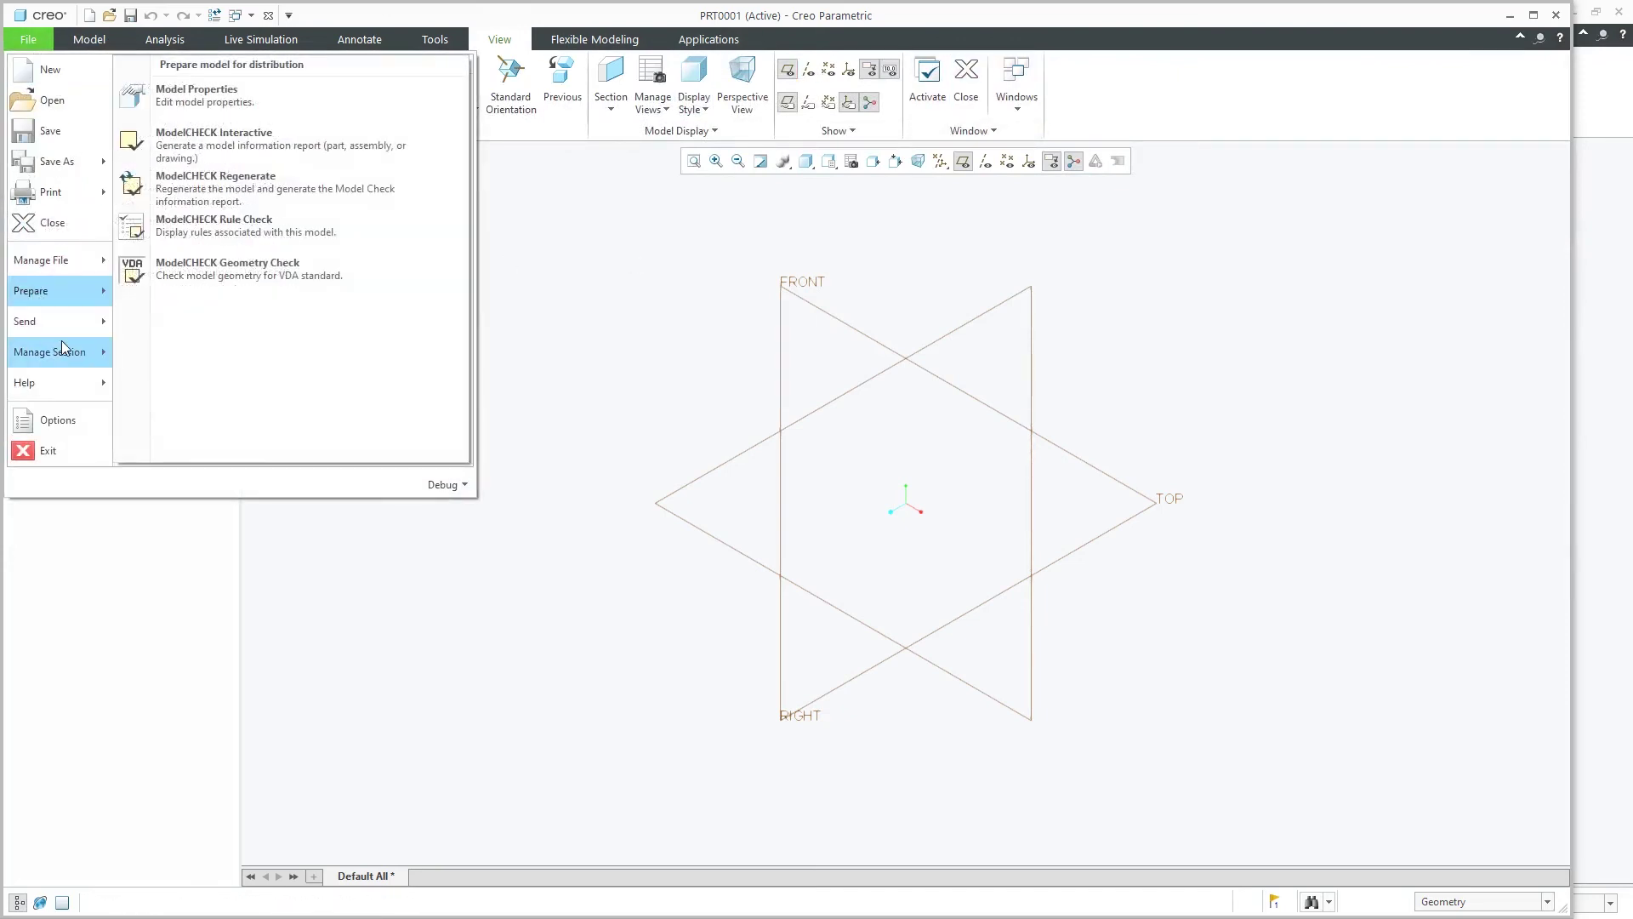
{"action": "mouse_move", "coordinate": [63, 344]}
{"action": "left_click", "coordinate": [218, 150]}
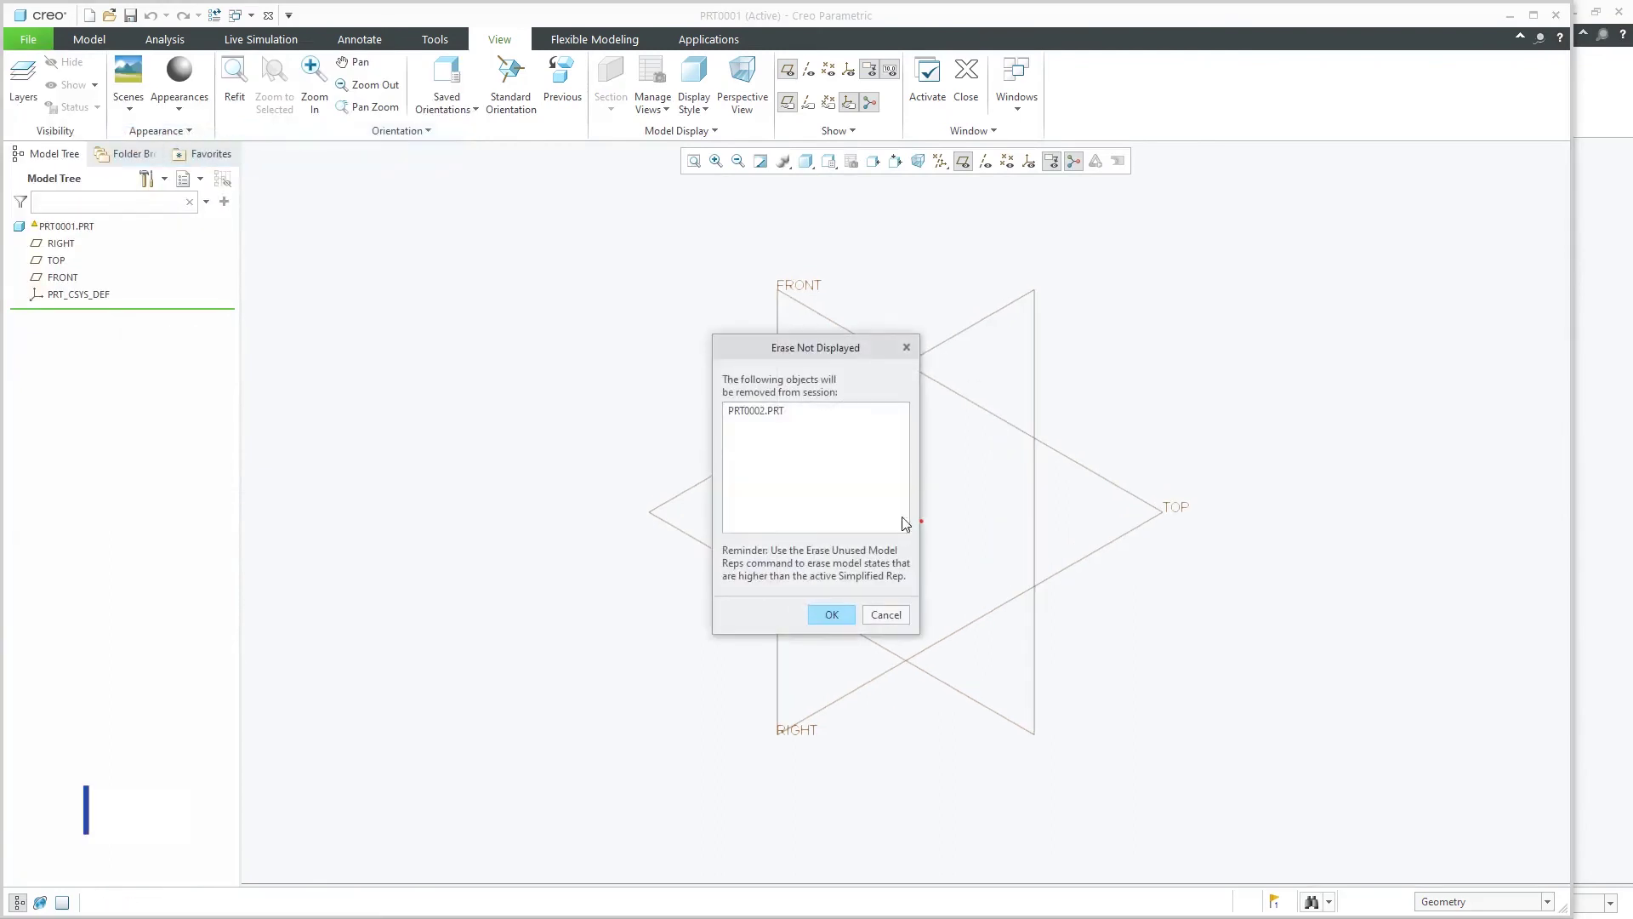
{"action": "left_click", "coordinate": [837, 610]}
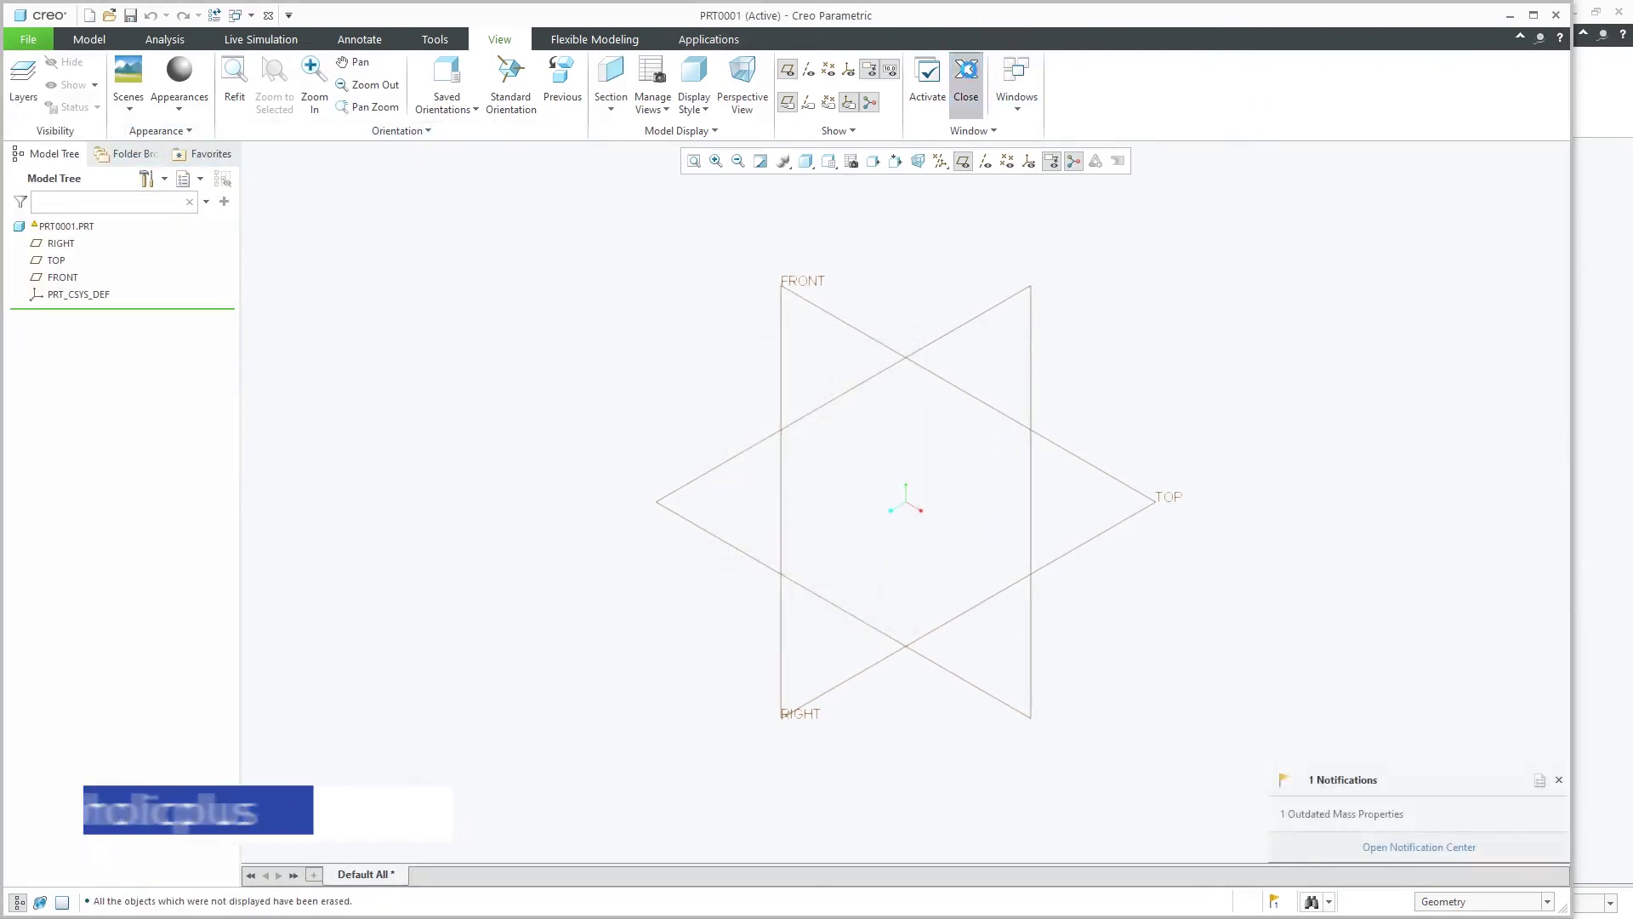
Step: Close the PRT0001 window, the In Session browser, and the PRT0003 window
{"action": "left_click", "coordinate": [966, 76]}
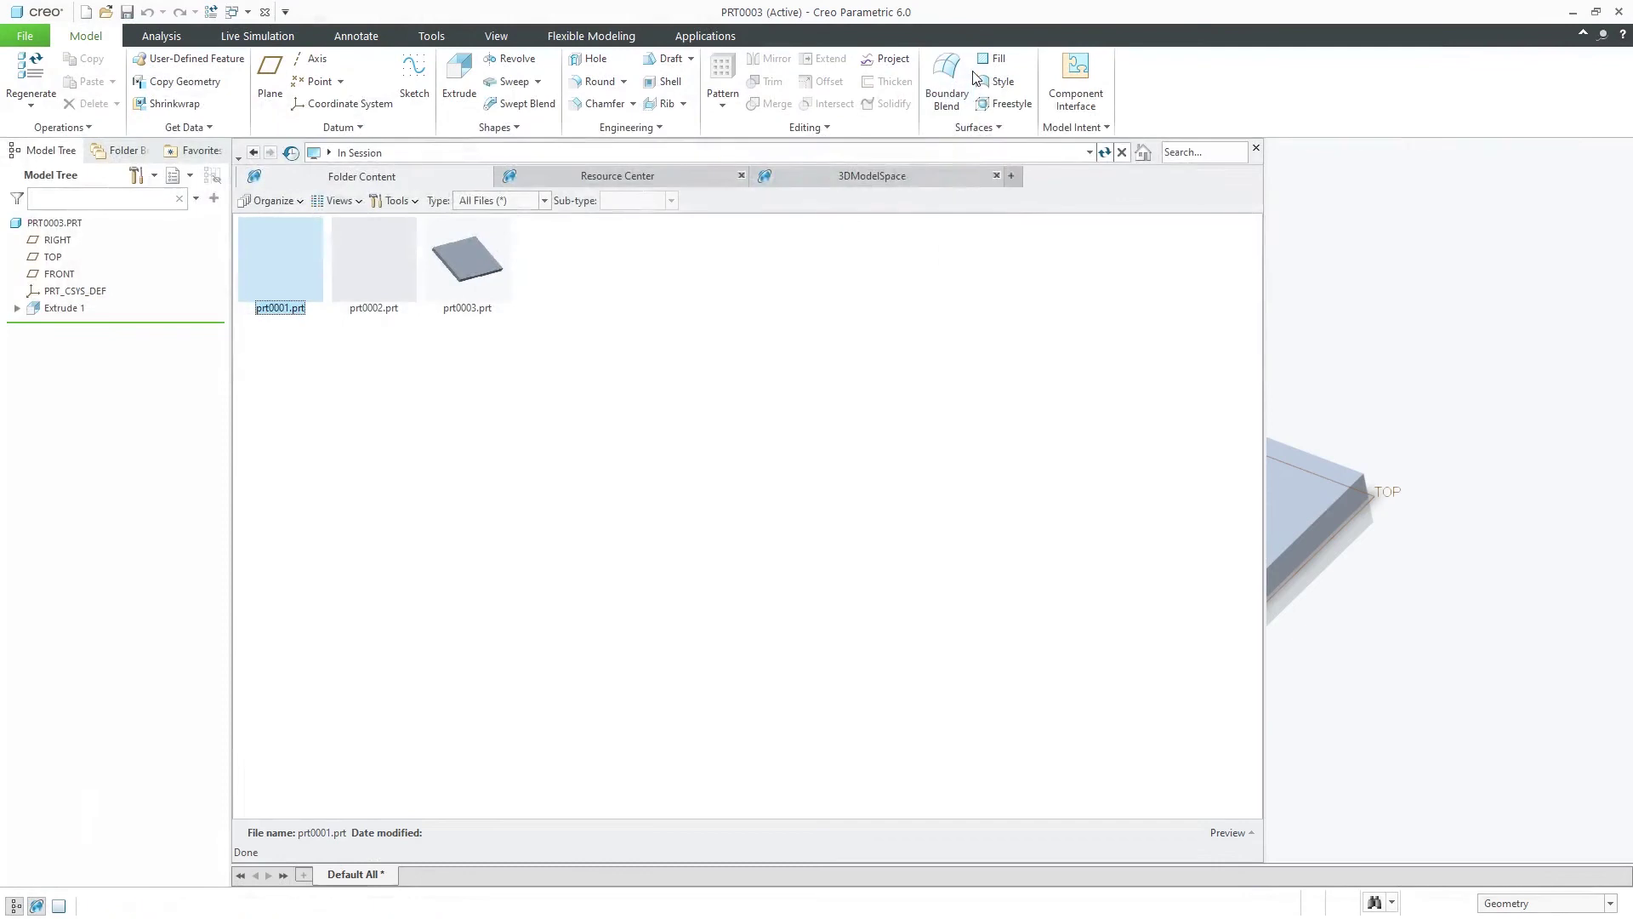
{"action": "left_click", "coordinate": [1256, 148]}
{"action": "left_click", "coordinate": [496, 36]}
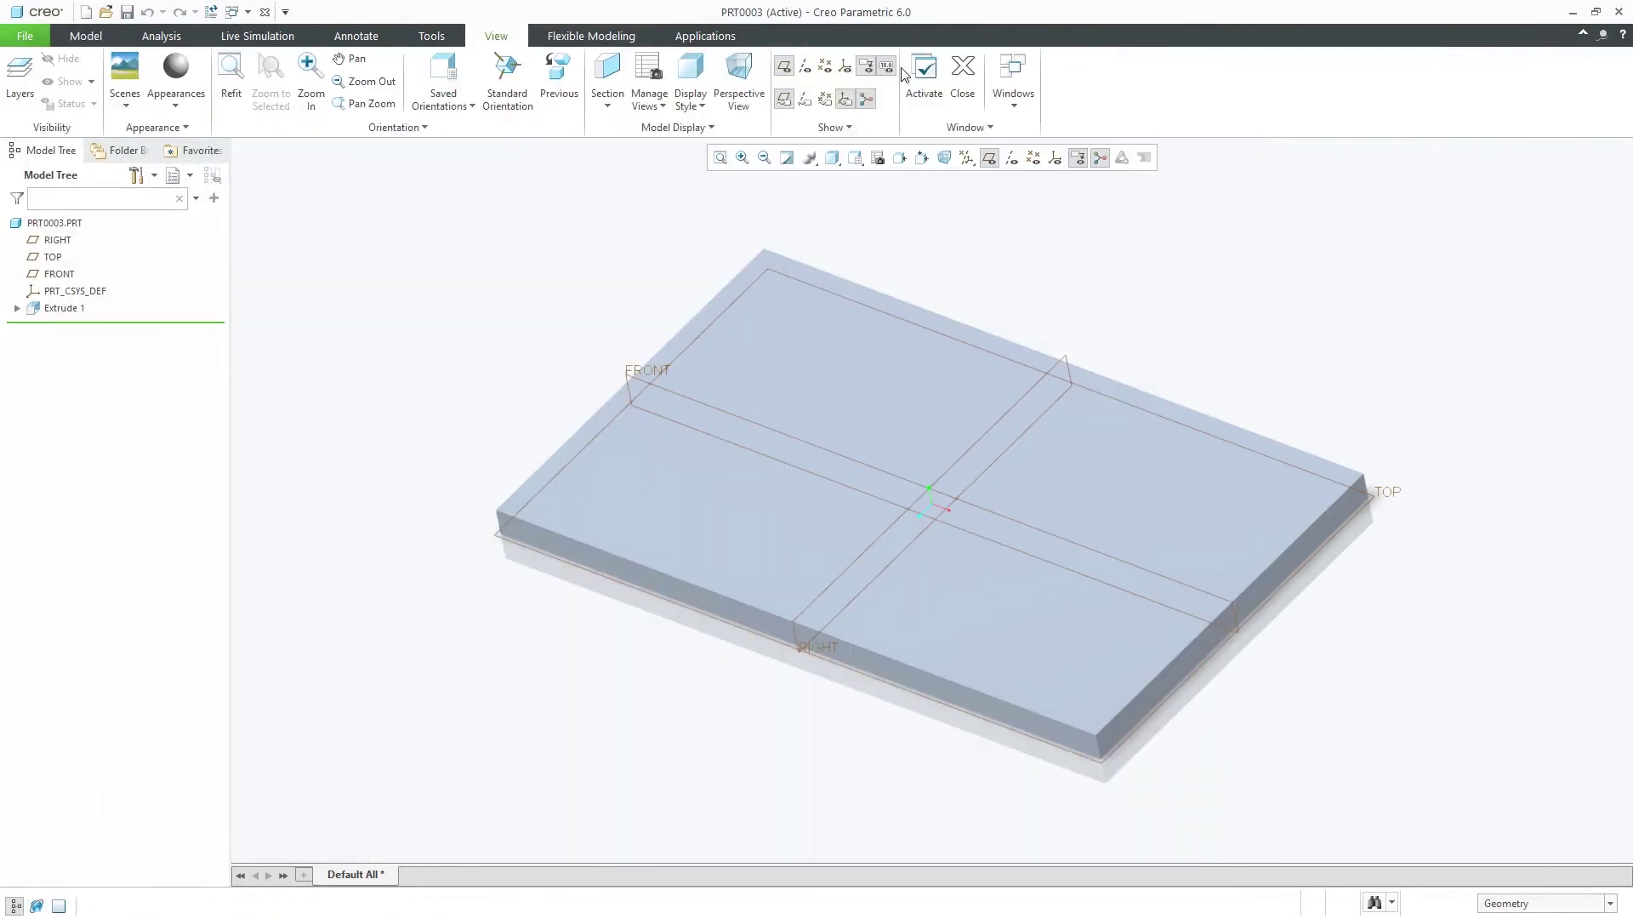
{"action": "left_click", "coordinate": [962, 74]}
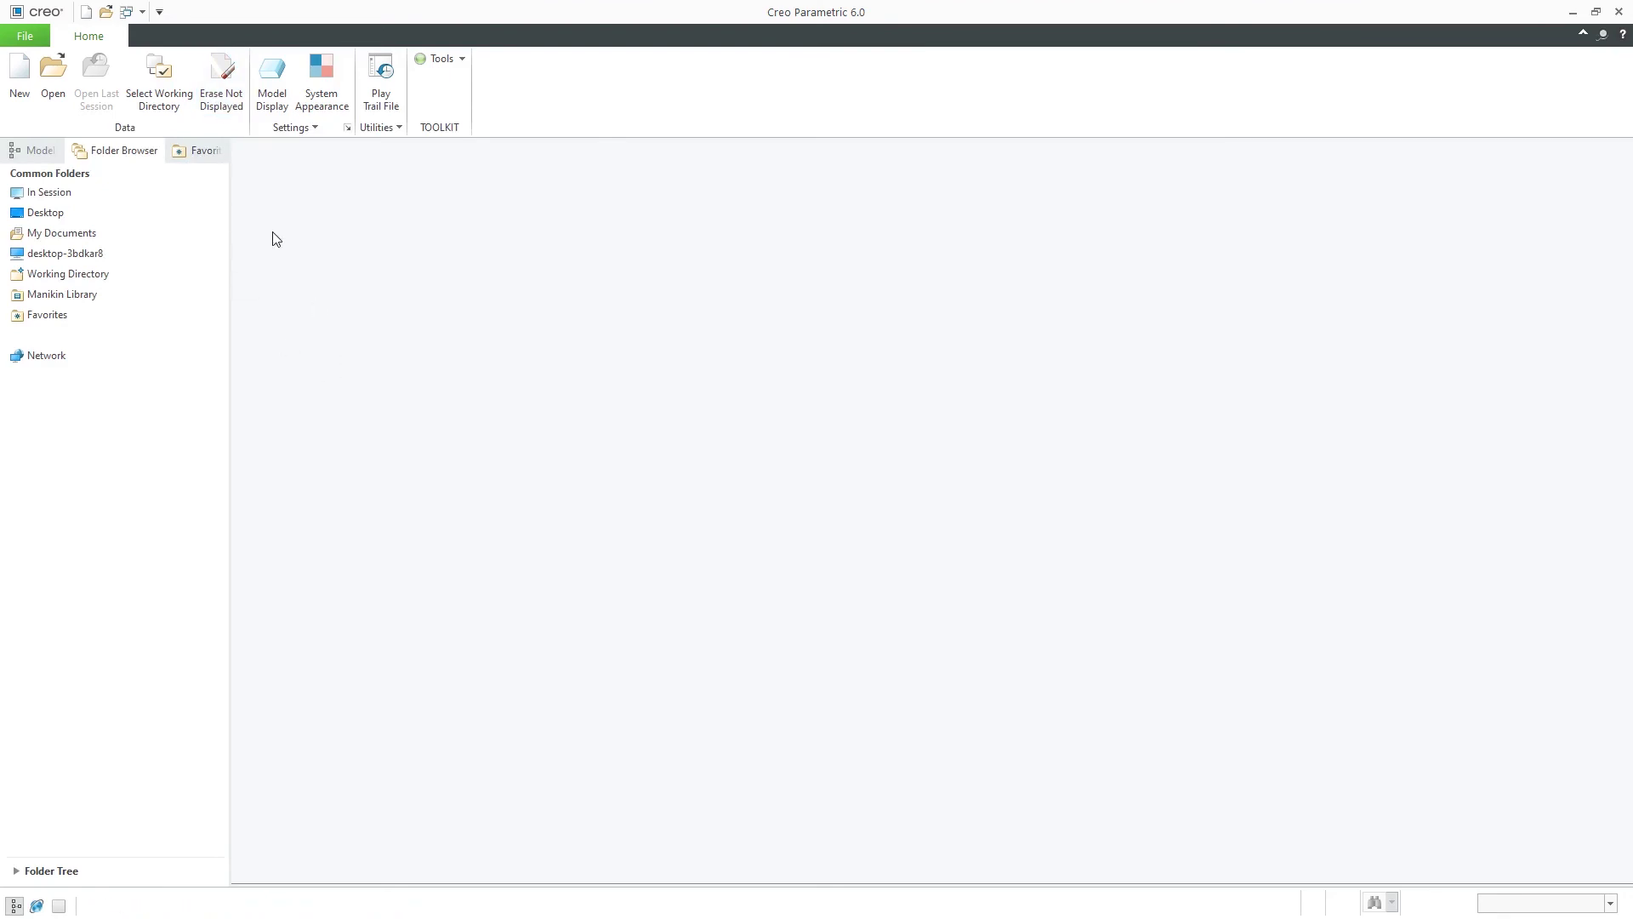
Step: Run Erase Not Displayed from the Home tab and confirm the removal
{"action": "left_click", "coordinate": [219, 100]}
{"action": "key", "text": "Return"}
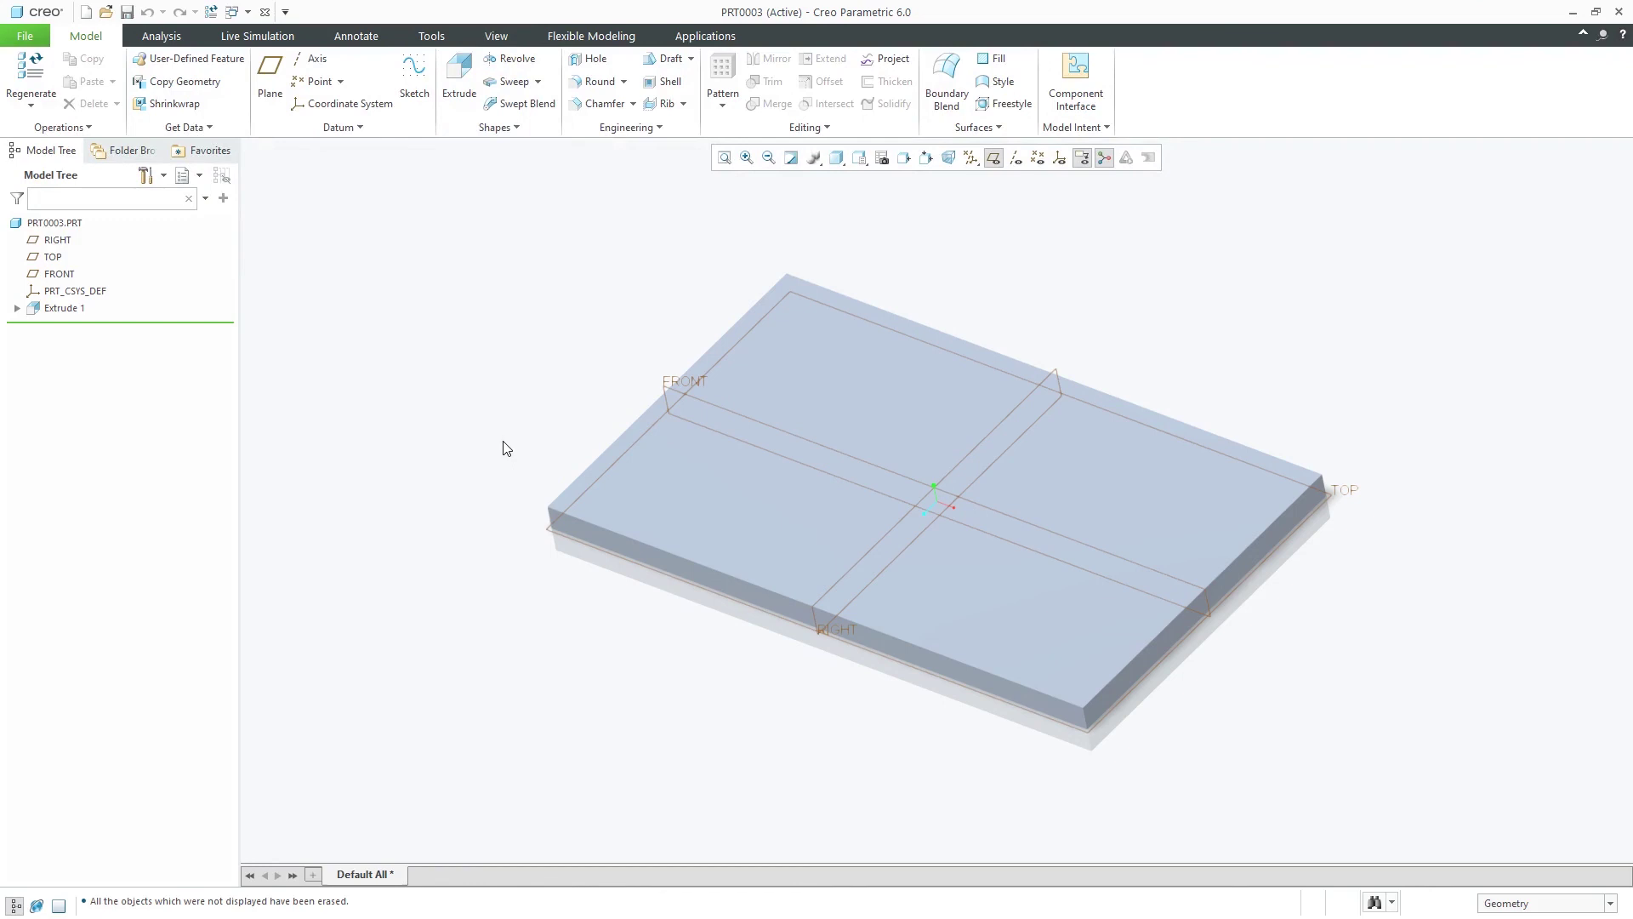